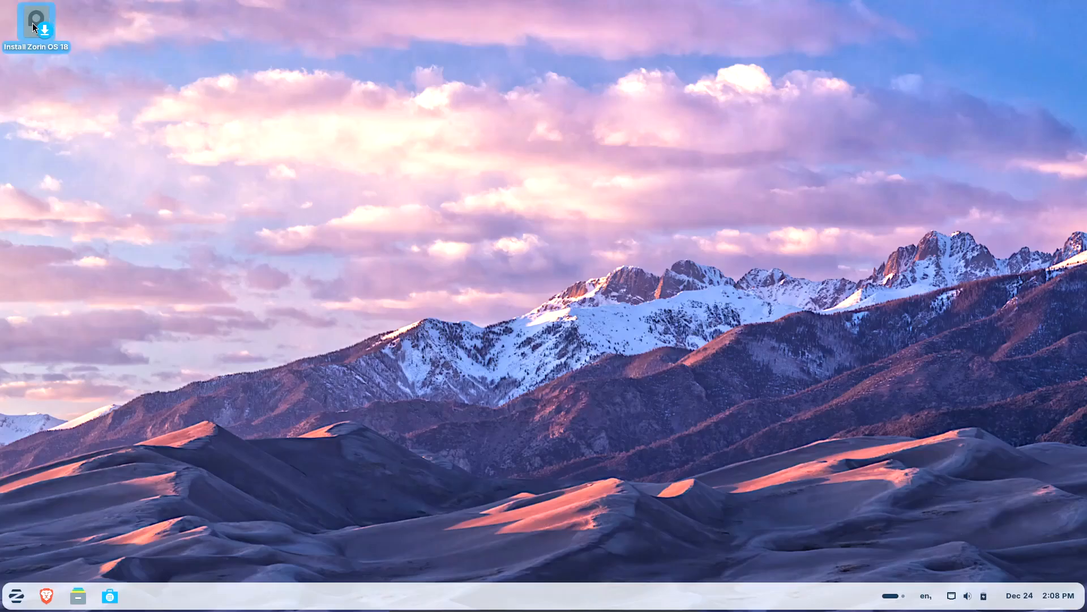
# Launch the installer and continue with English, the English (US) keyboard and third-party software options.
pyautogui.doubleClick(34, 27)
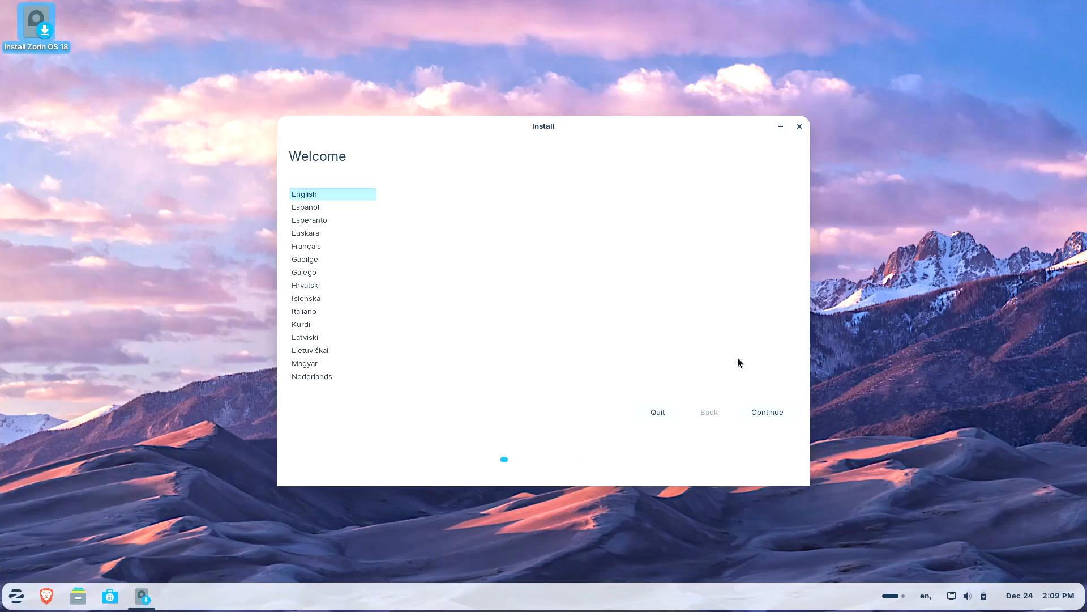
pyautogui.click(759, 414)
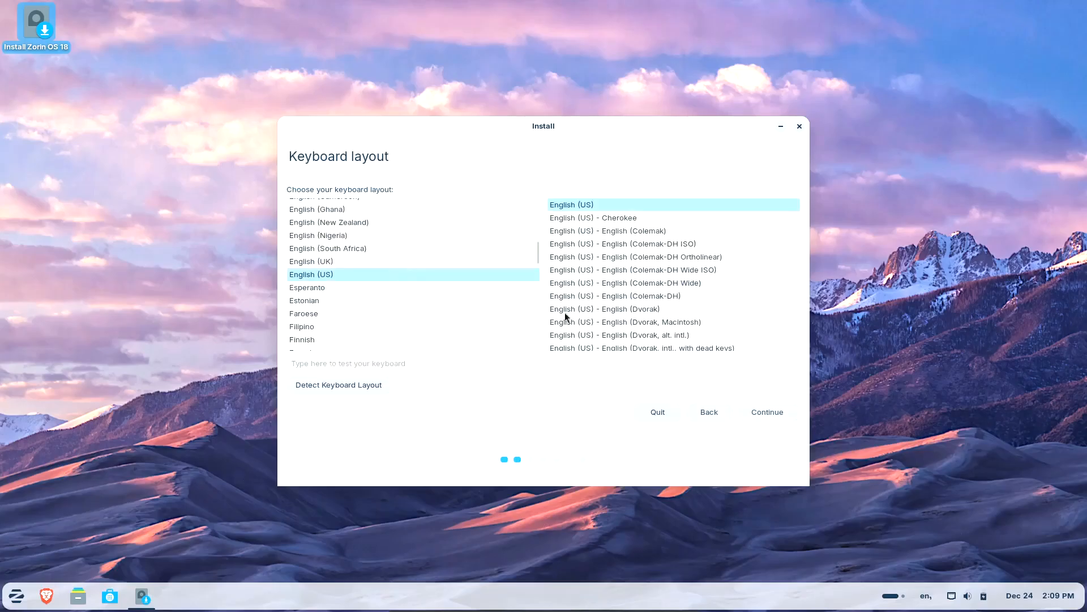
pyautogui.click(769, 411)
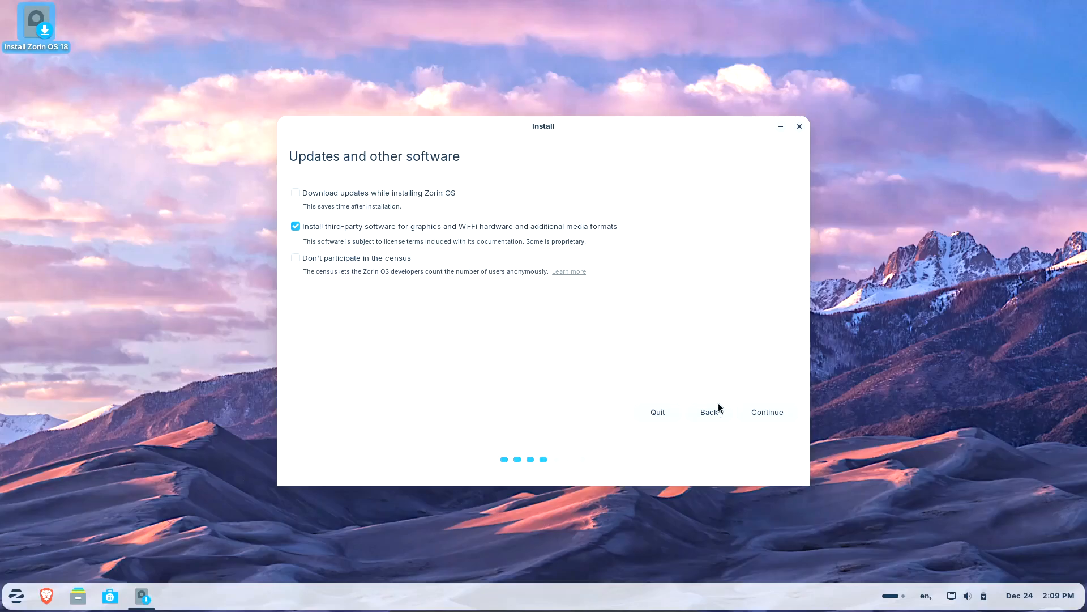
pyautogui.click(768, 417)
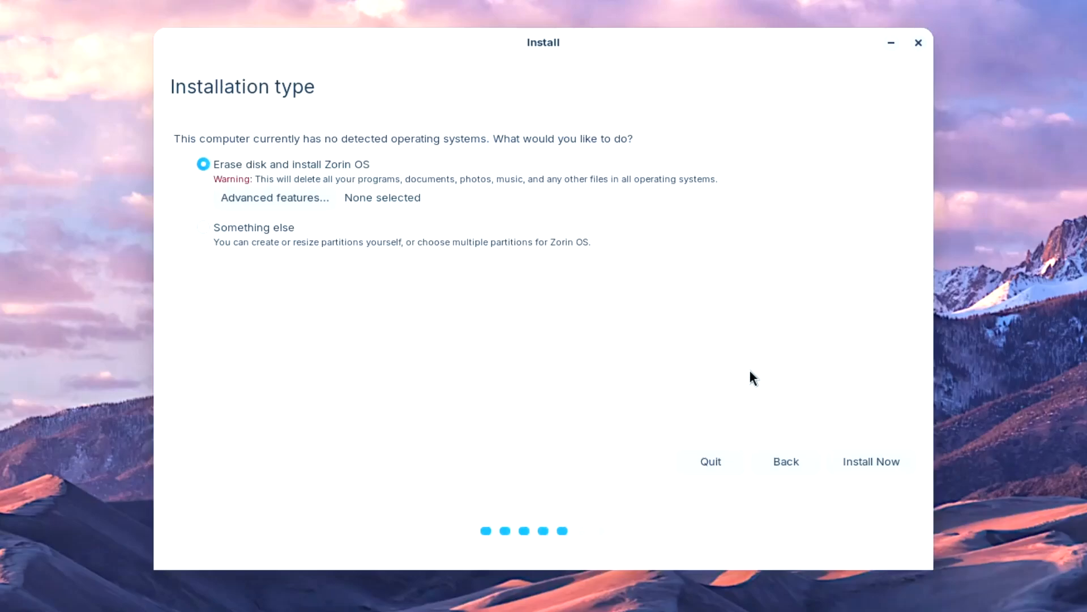
# Choose 'Something else' to reach the manual partition editor showing the empty 33.2 GB /dev/sda.
pyautogui.click(202, 227)
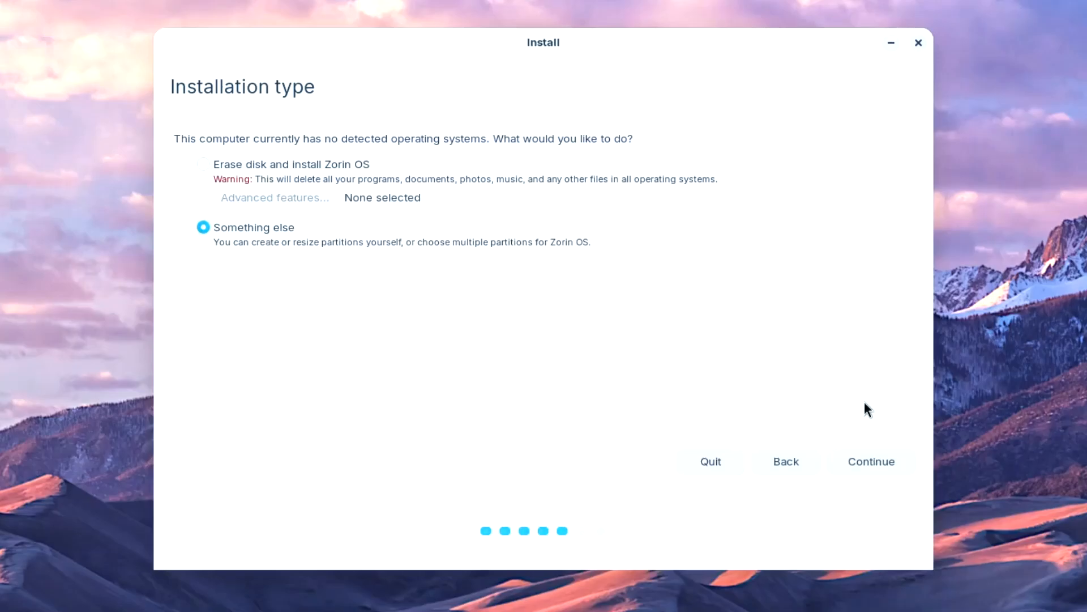
pyautogui.click(856, 460)
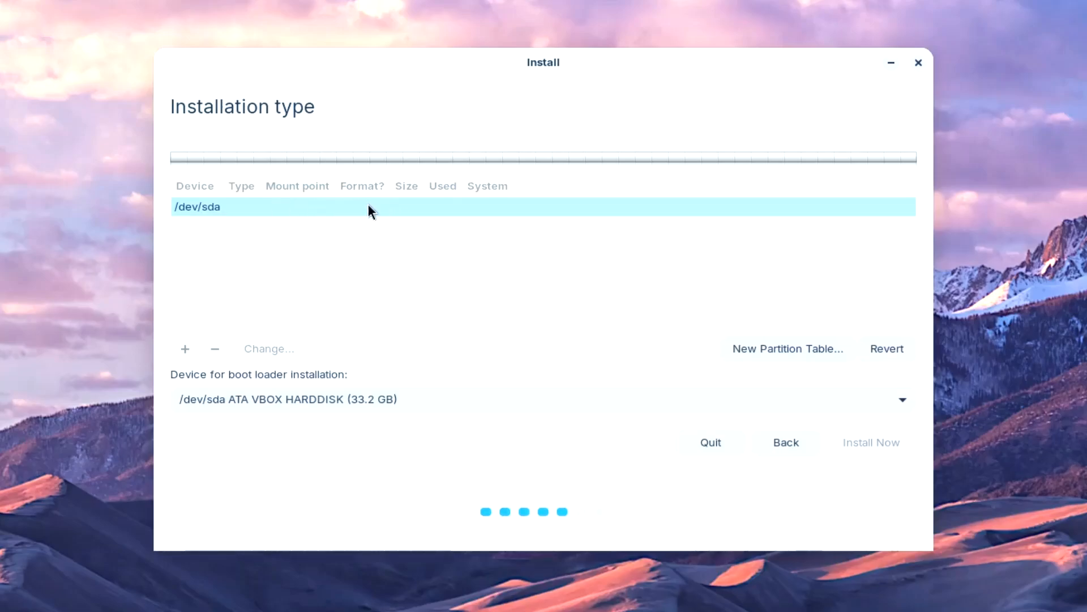
pyautogui.rightClick(318, 206)
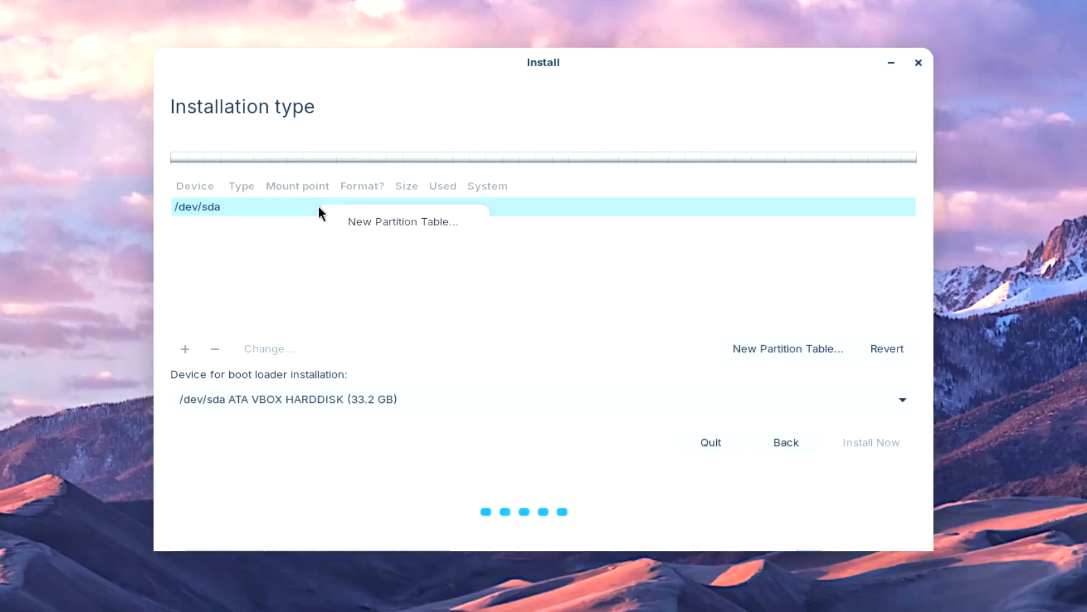
pyautogui.click(242, 275)
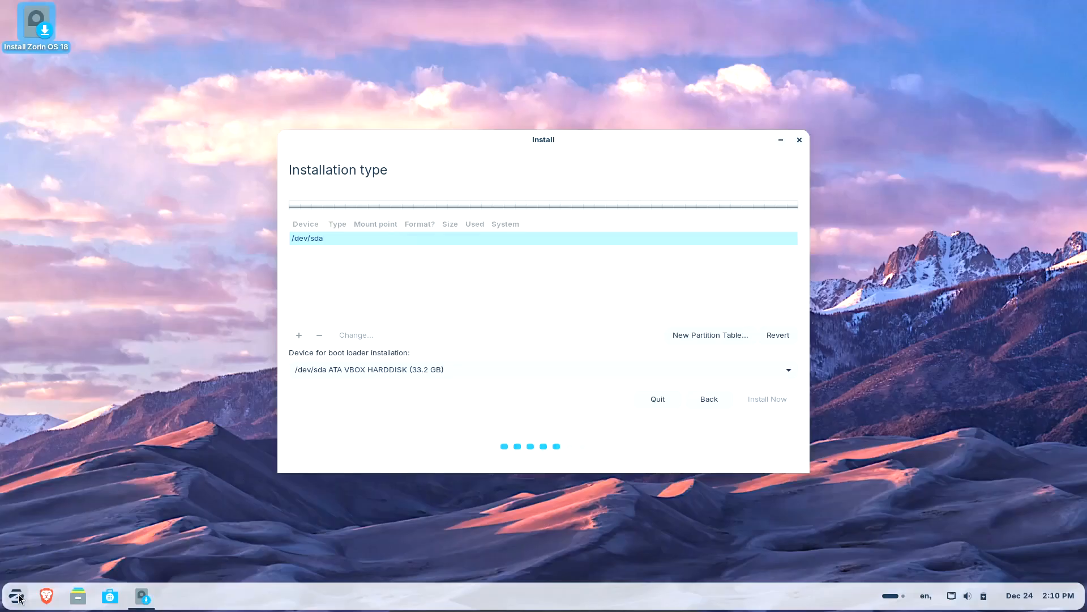
# Launch GParted from a 'gp' menu search and authorize it to inspect the empty disk.
pyautogui.click(17, 596)
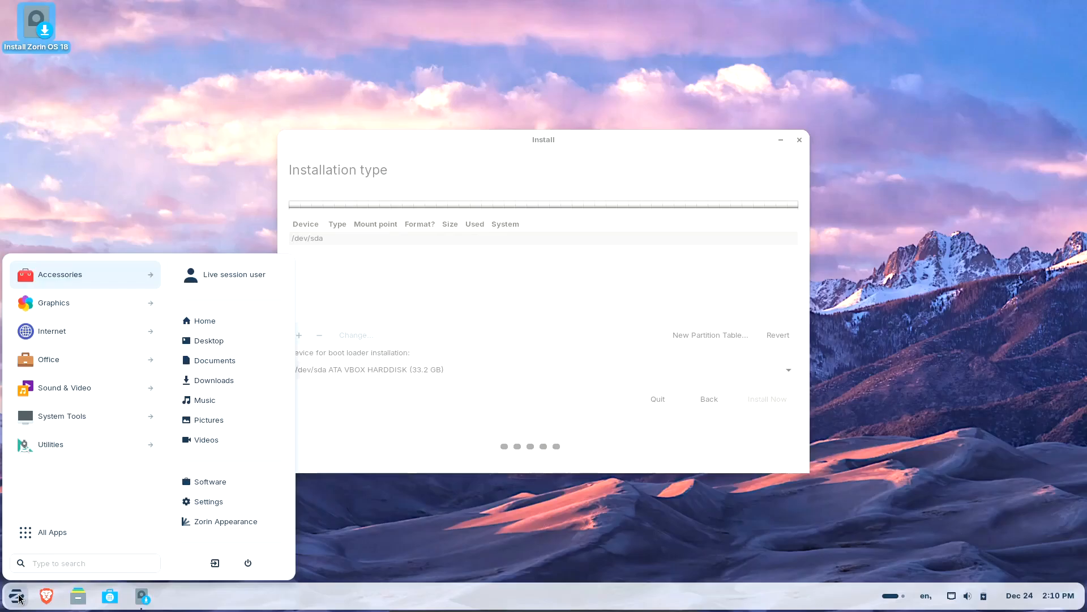
pyautogui.write('gp')
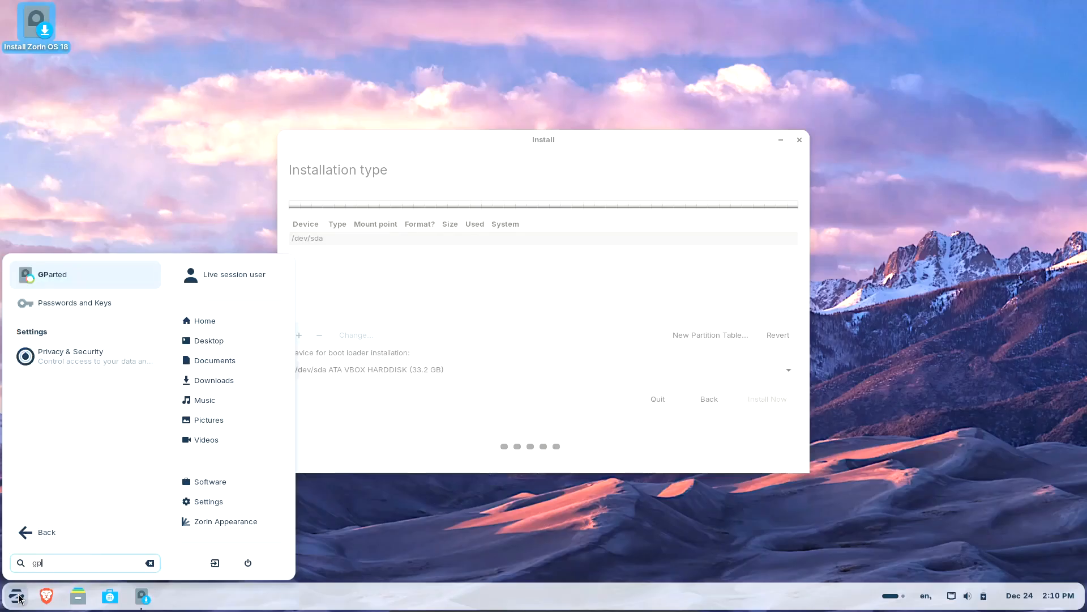
pyautogui.press('Return')
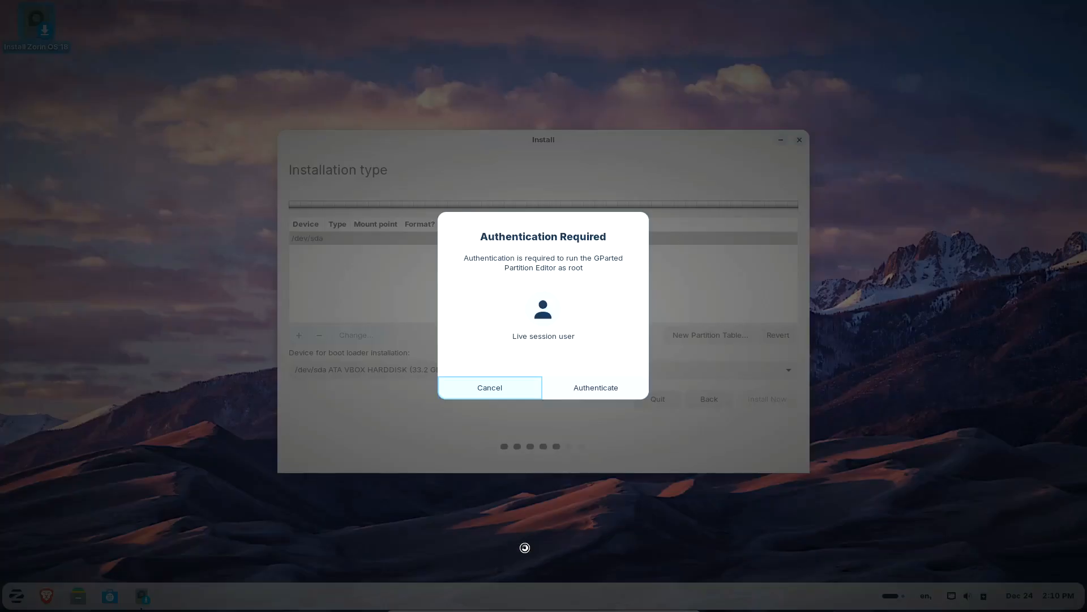
pyautogui.click(617, 391)
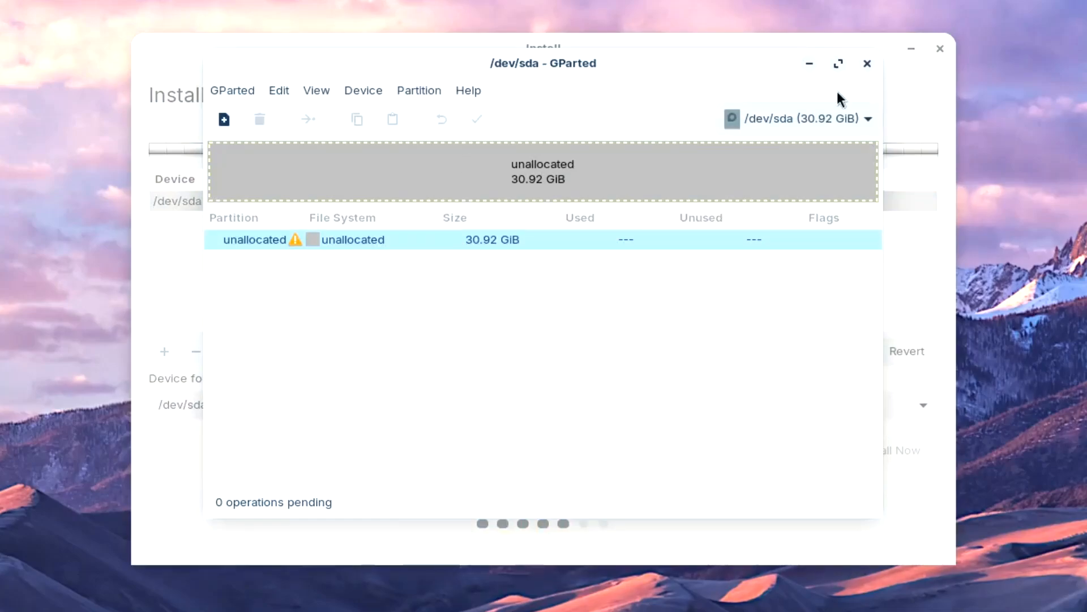
# Close GParted and quit the Zorin OS installer without installing.
pyautogui.click(869, 63)
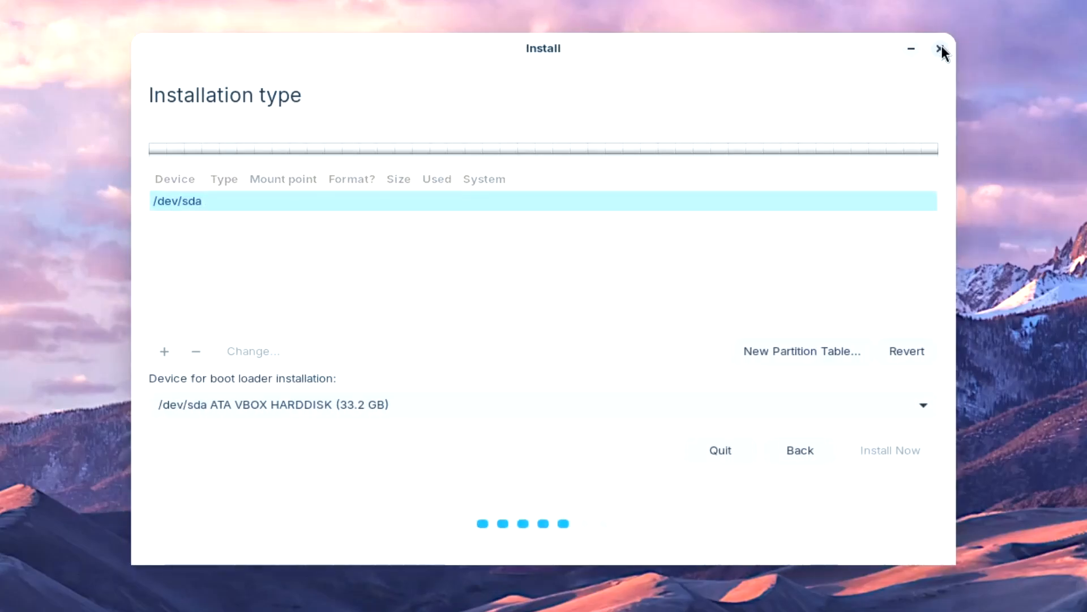
pyautogui.click(941, 49)
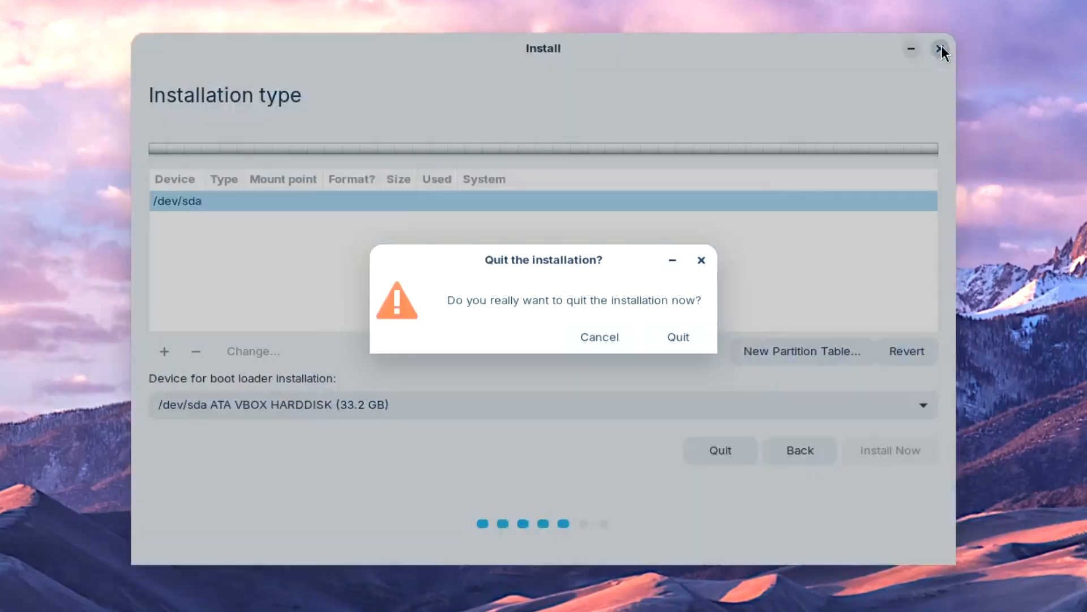
pyautogui.click(678, 338)
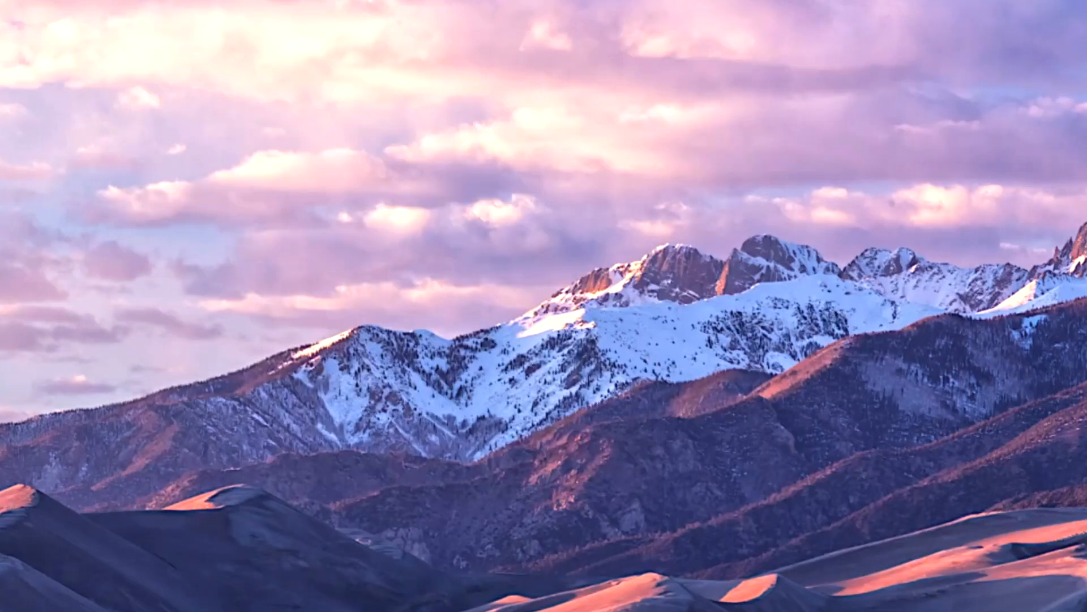
# Relaunch GParted with root authorization, showing the unallocated space on /dev/sda.
pyautogui.press('super')
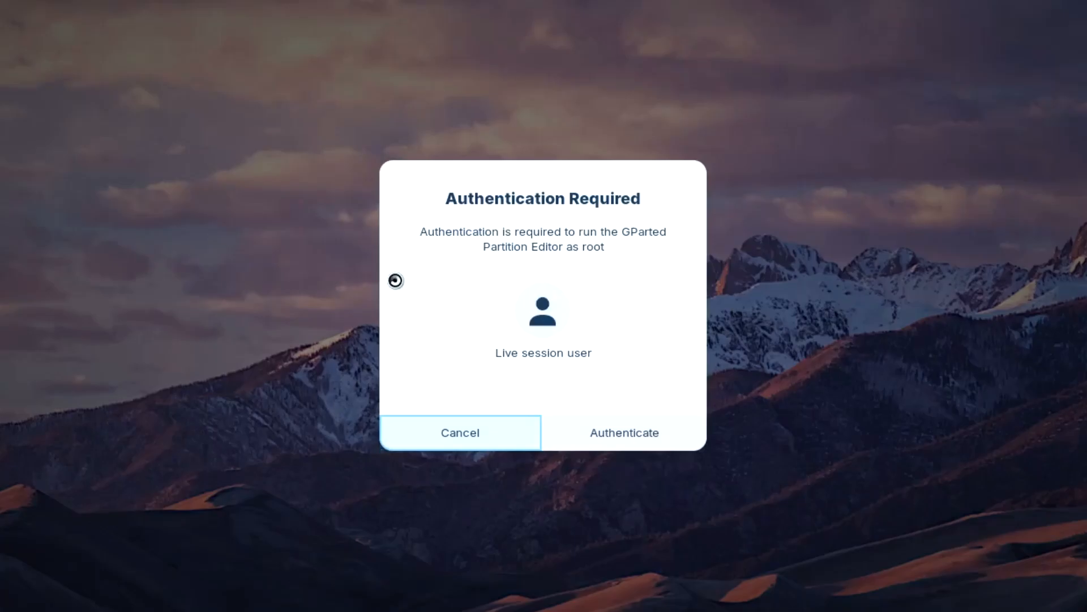
pyautogui.click(629, 434)
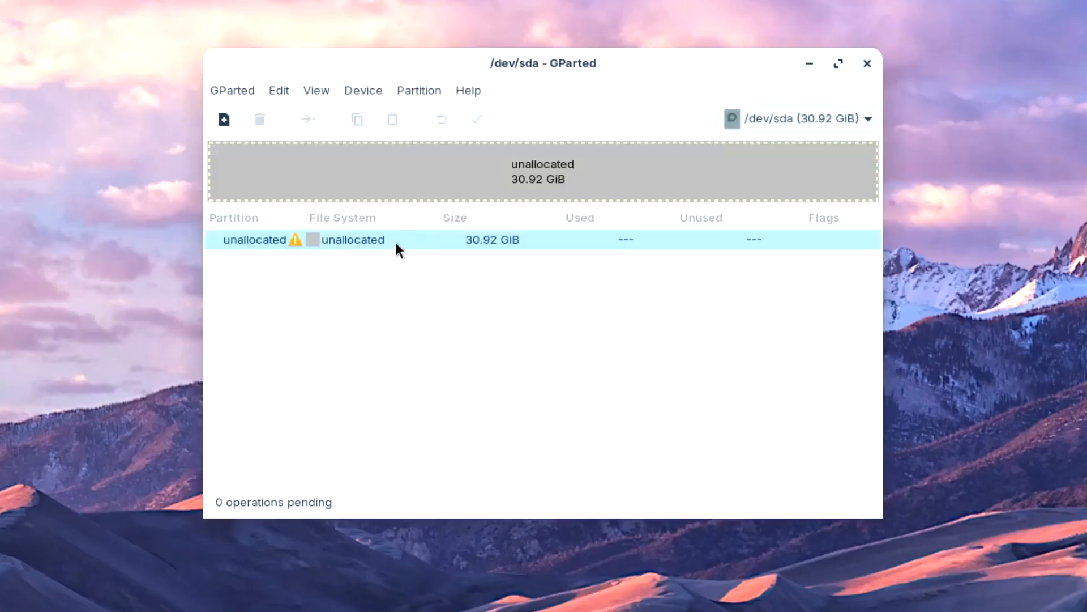
pyautogui.rightClick(397, 249)
pyautogui.click(324, 259)
# Create a new gpt partition table on /dev/sda.
pyautogui.click(364, 90)
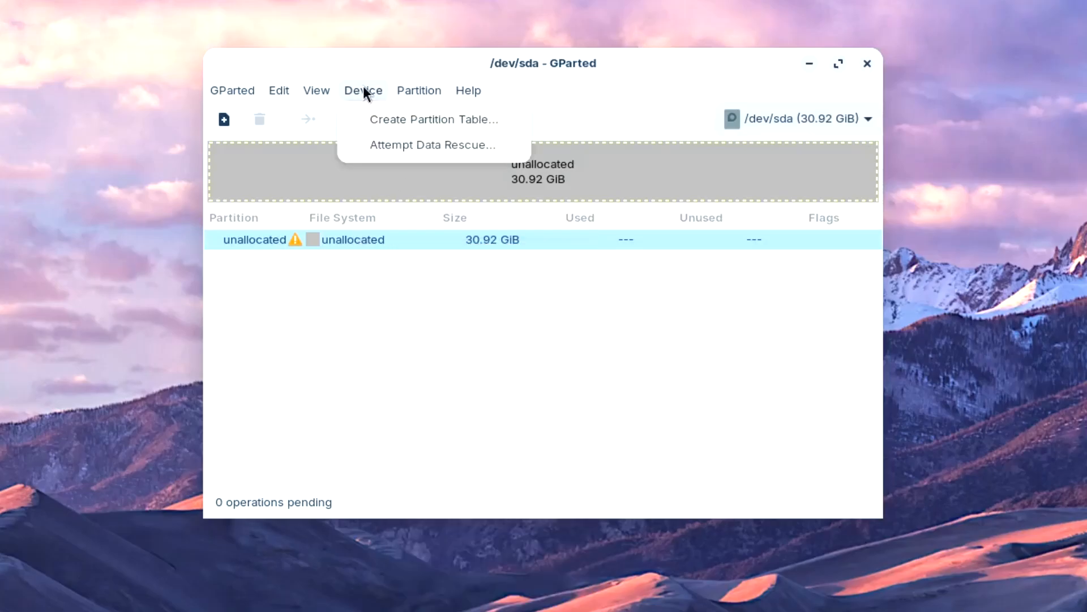
pyautogui.click(367, 119)
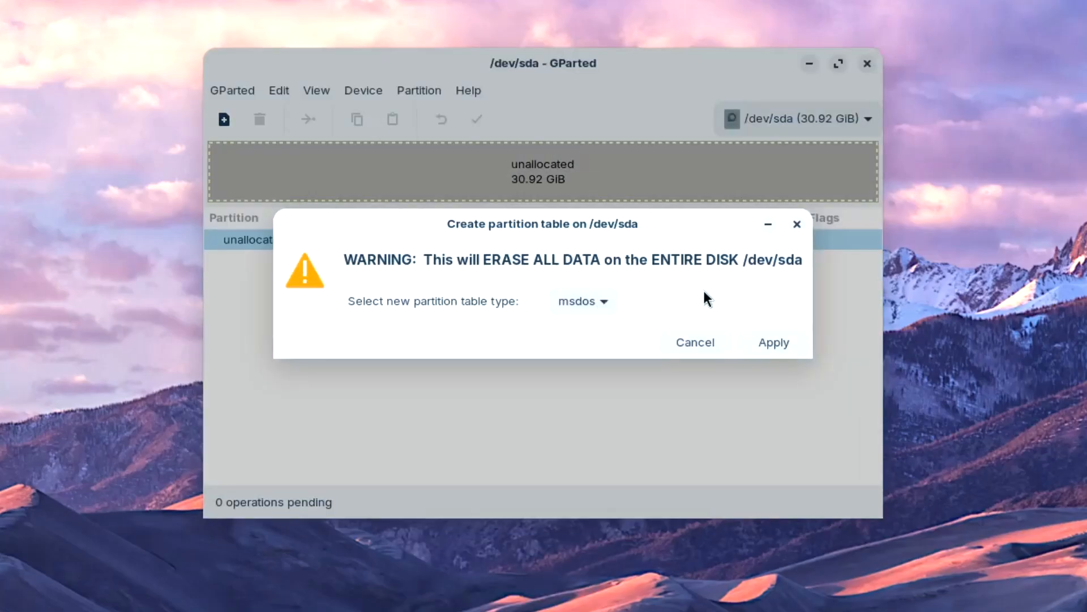
pyautogui.click(599, 307)
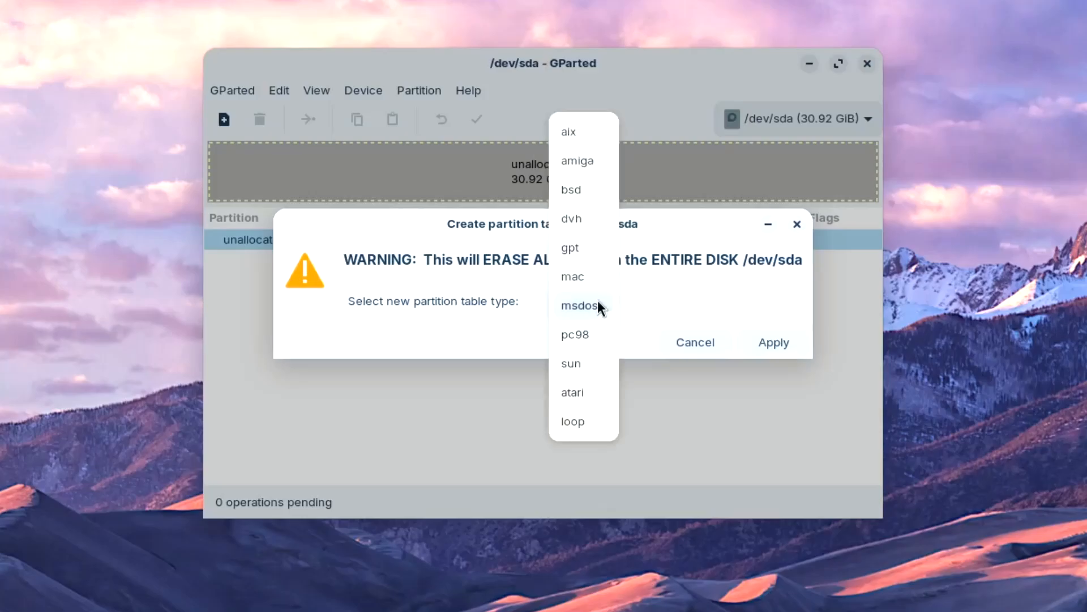
pyautogui.click(582, 246)
pyautogui.click(787, 344)
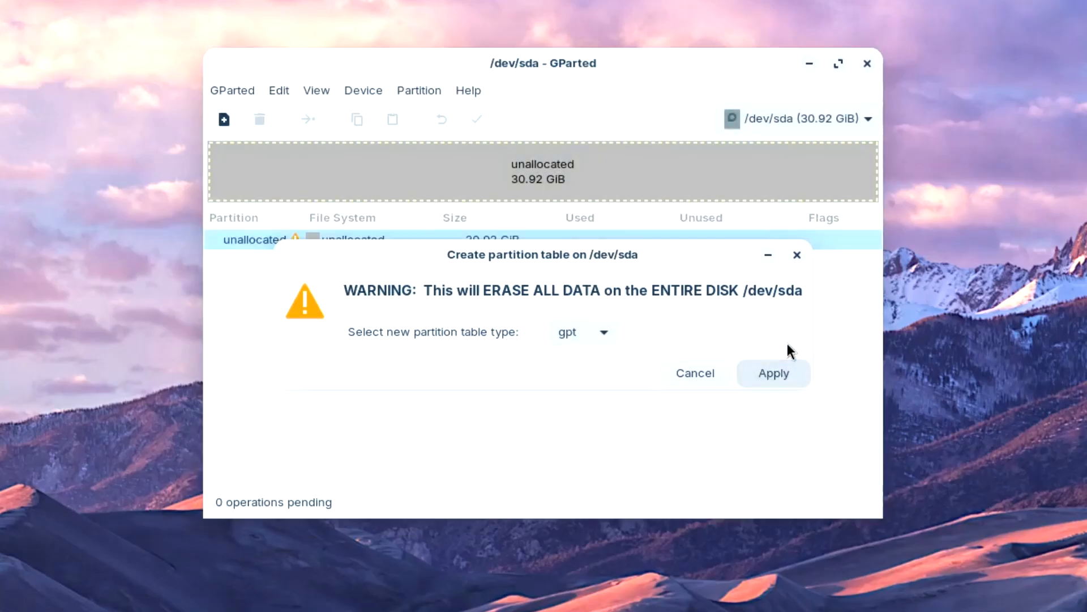
# Add a 1.24 GiB fat32 partition labelled 'bootloader' at the start of the unallocated space.
pyautogui.rightClick(413, 238)
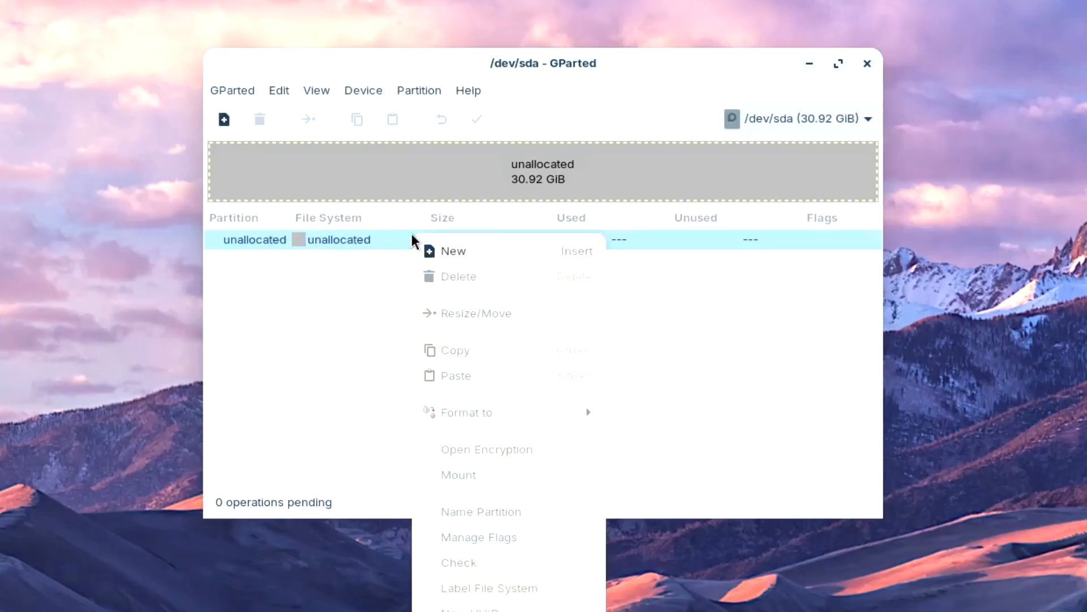
pyautogui.click(453, 251)
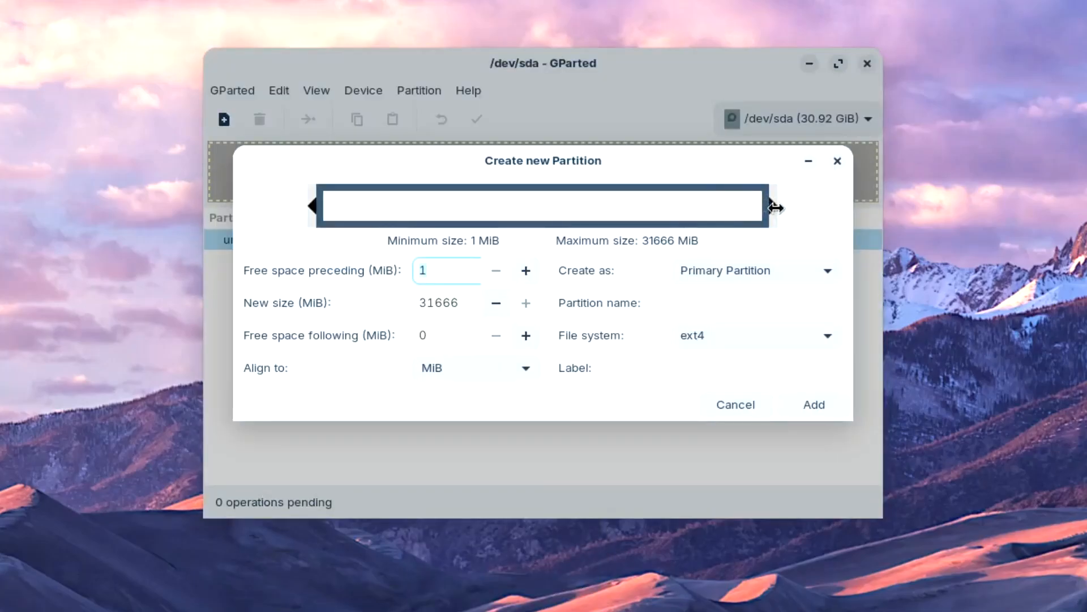
pyautogui.moveTo(765, 205); pyautogui.dragTo(349, 231)
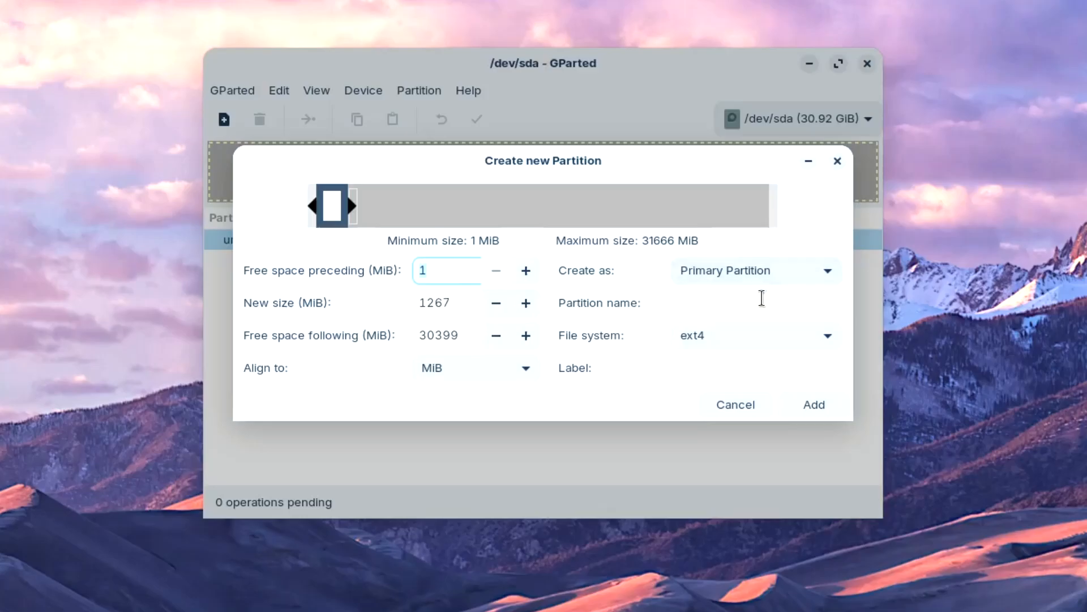
pyautogui.click(773, 342)
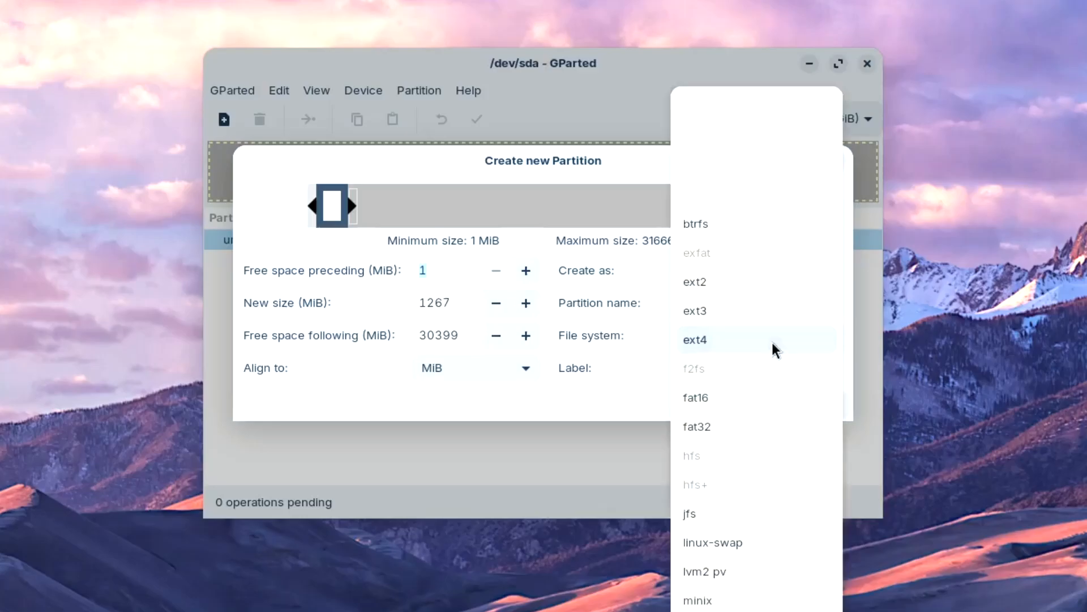
pyautogui.click(737, 436)
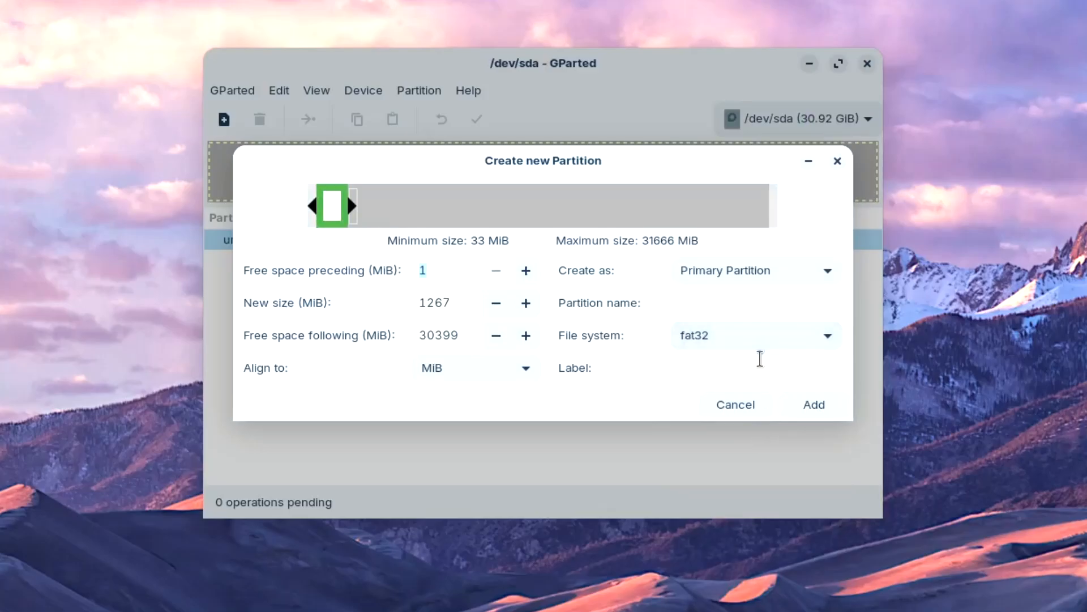
pyautogui.click(738, 374)
pyautogui.write('boot')
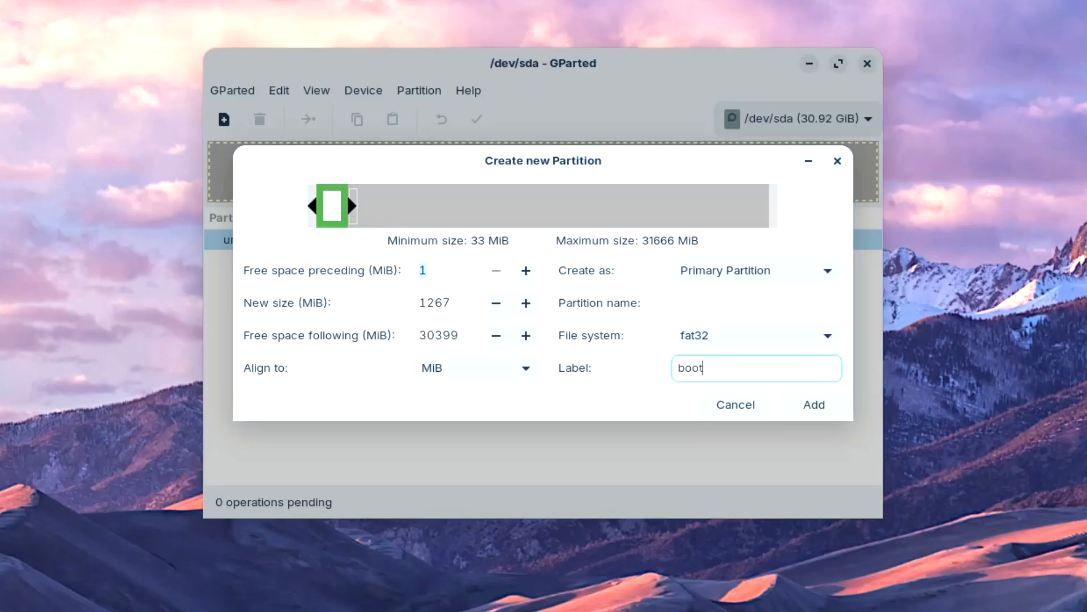
pyautogui.write('loader')
pyautogui.click(807, 414)
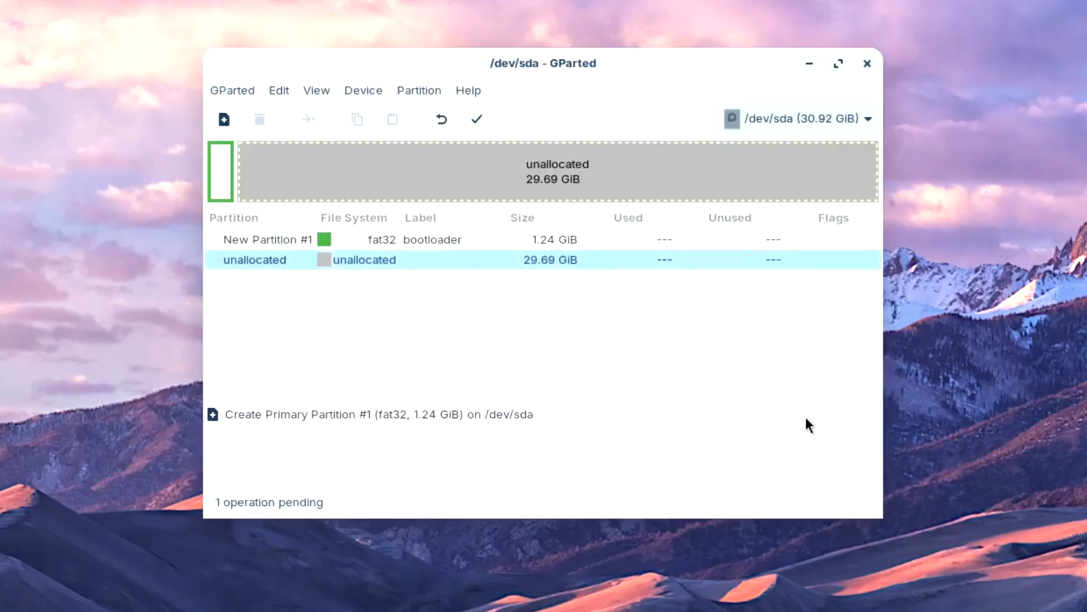
# Queue an ext4 partition labelled 'zorin' filling the remaining 29.69 GiB.
pyautogui.rightClick(396, 257)
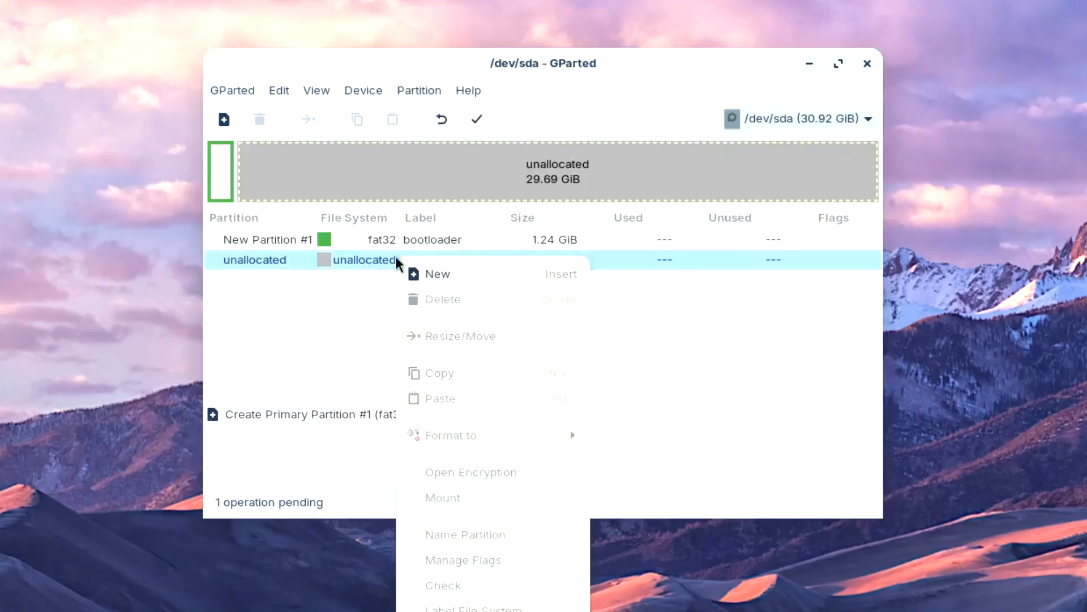
pyautogui.click(439, 276)
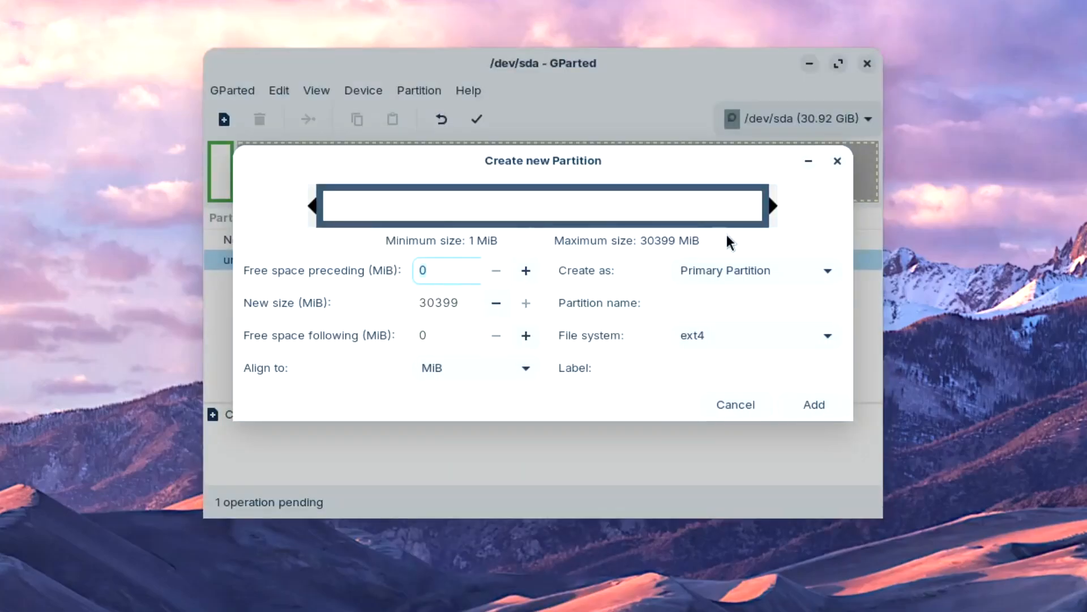
pyautogui.click(715, 363)
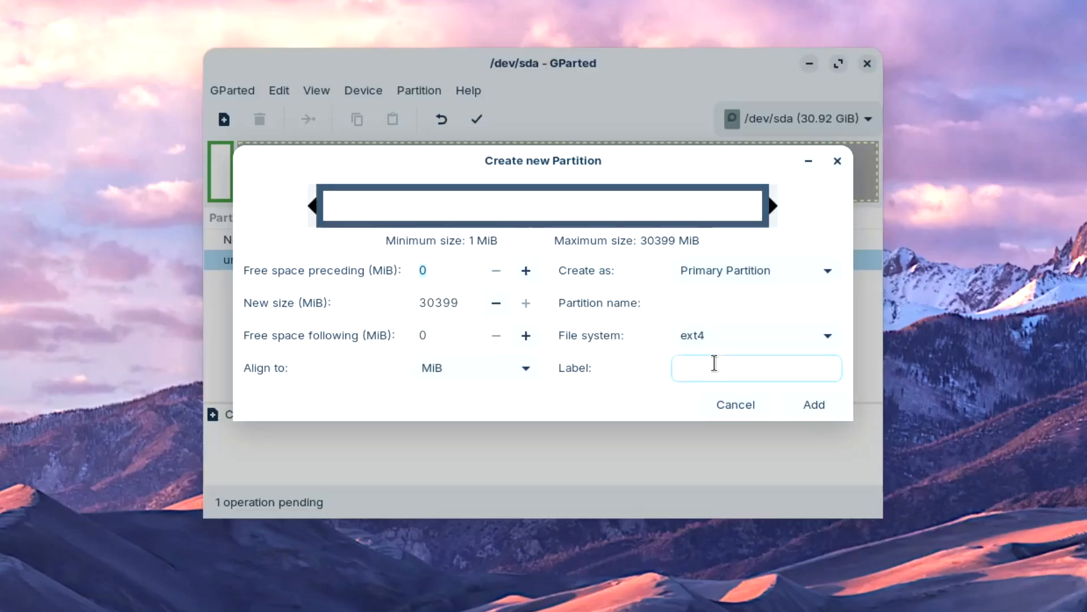
pyautogui.write('zorin')
pyautogui.click(802, 397)
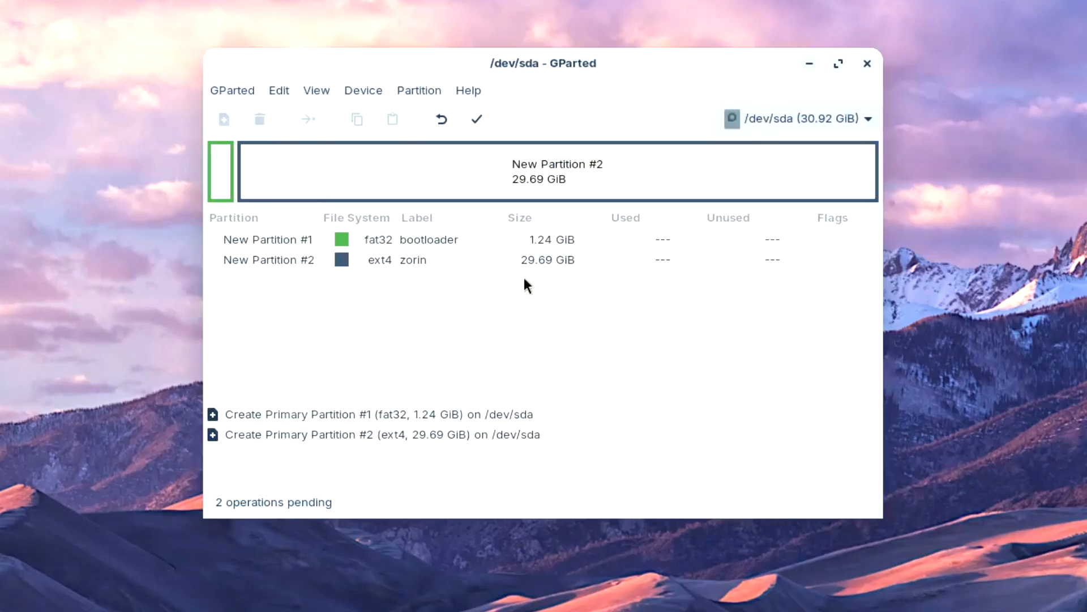
# Review both new partitions and apply the pending operations to write them to /dev/sda.
pyautogui.click(444, 239)
pyautogui.click(410, 259)
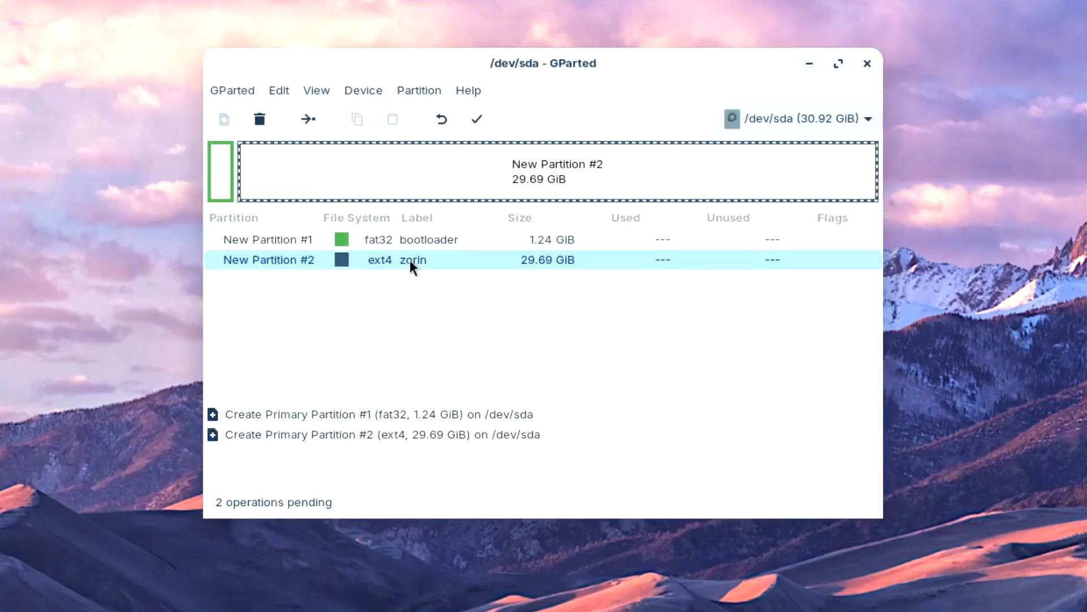
pyautogui.click(465, 245)
pyautogui.click(423, 259)
pyautogui.click(454, 241)
pyautogui.click(422, 263)
pyautogui.click(481, 121)
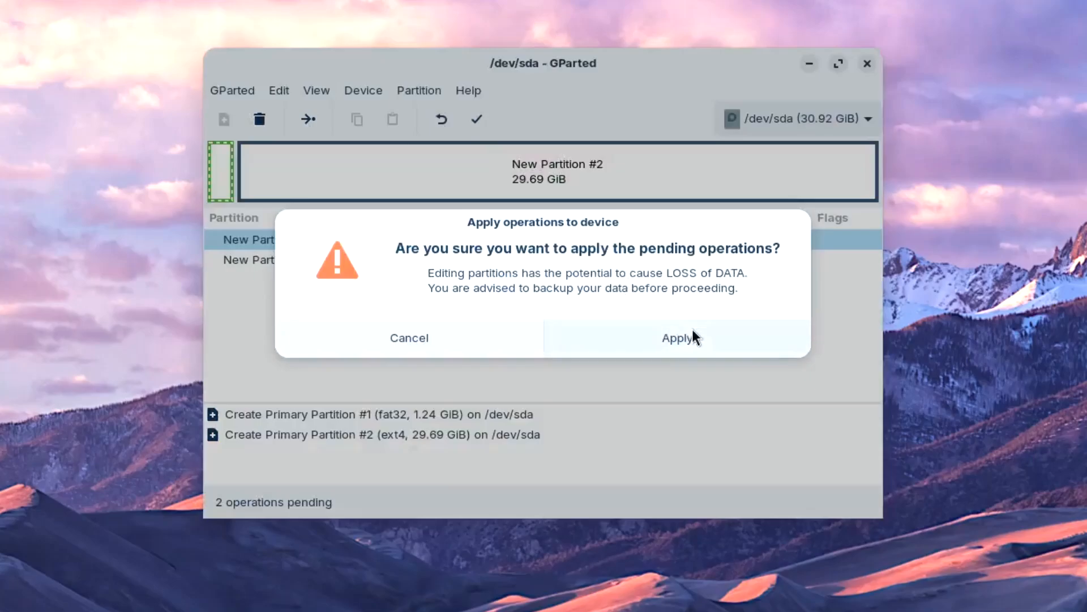
pyautogui.click(669, 341)
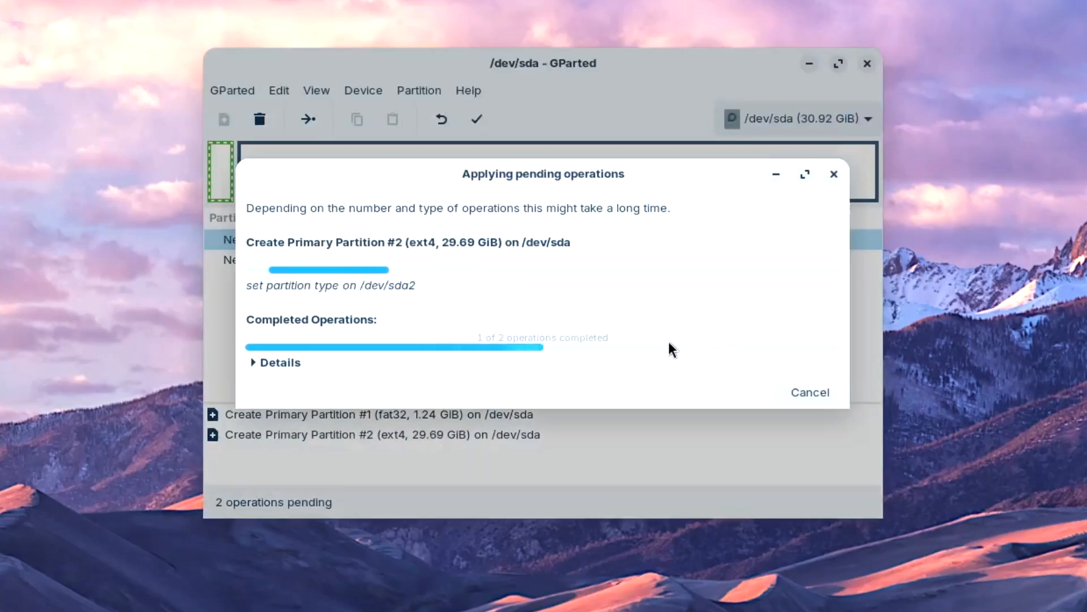
pyautogui.click(808, 398)
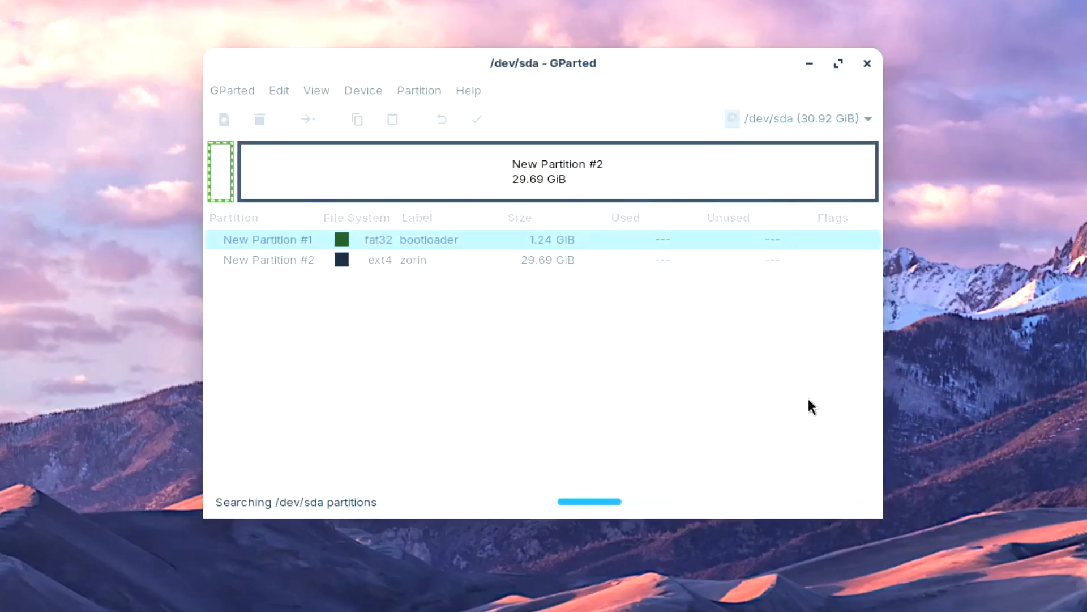
pyautogui.click(405, 239)
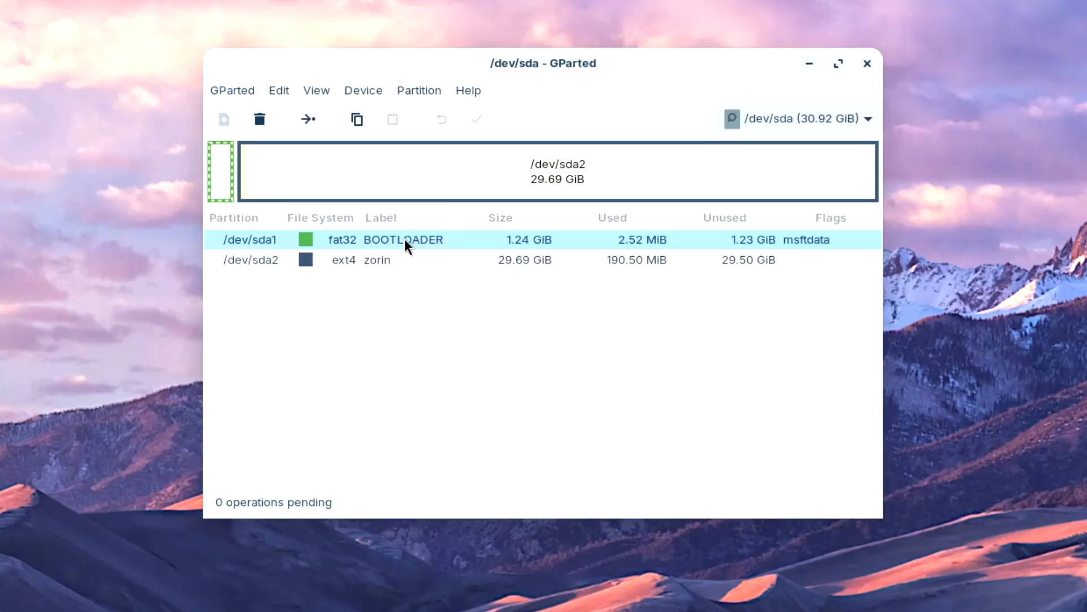
# Turn on the esp flag, with boot set automatically, for the BOOTLOADER partition /dev/sda1.
pyautogui.rightClick(404, 239)
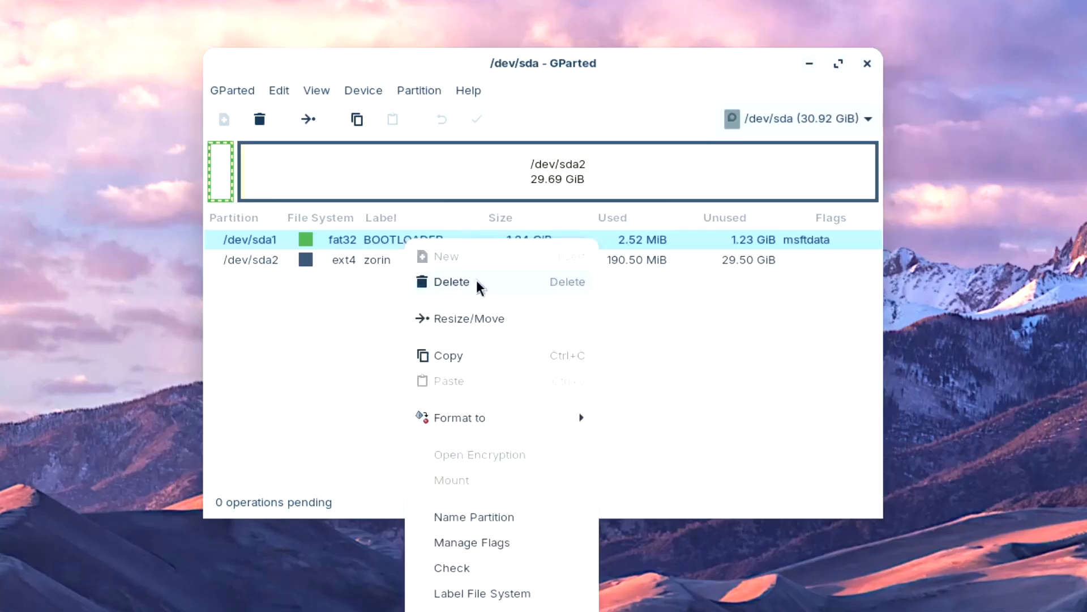
pyautogui.click(482, 548)
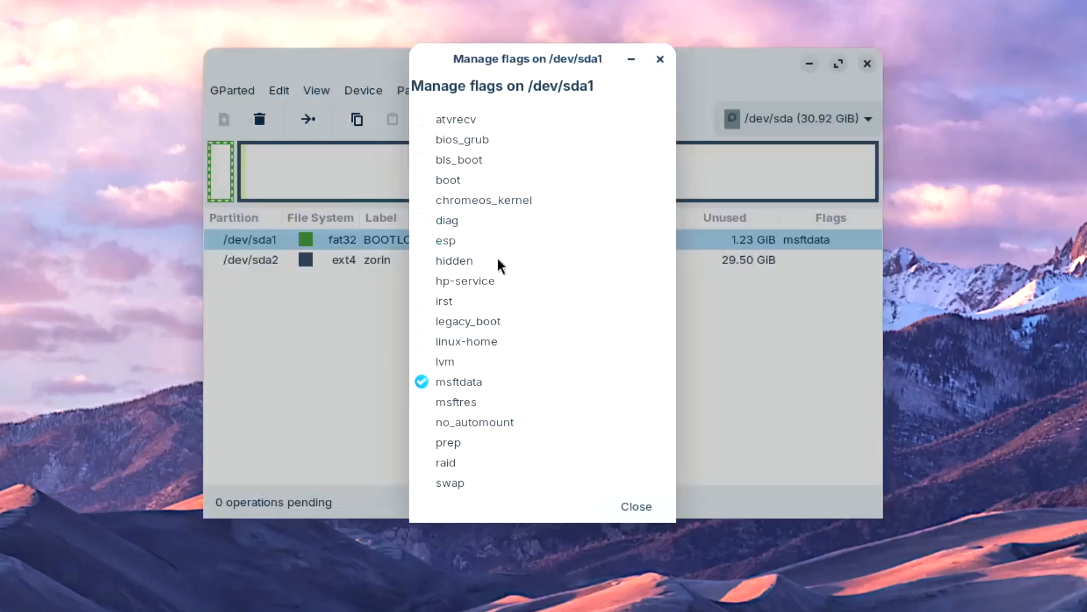
pyautogui.click(421, 241)
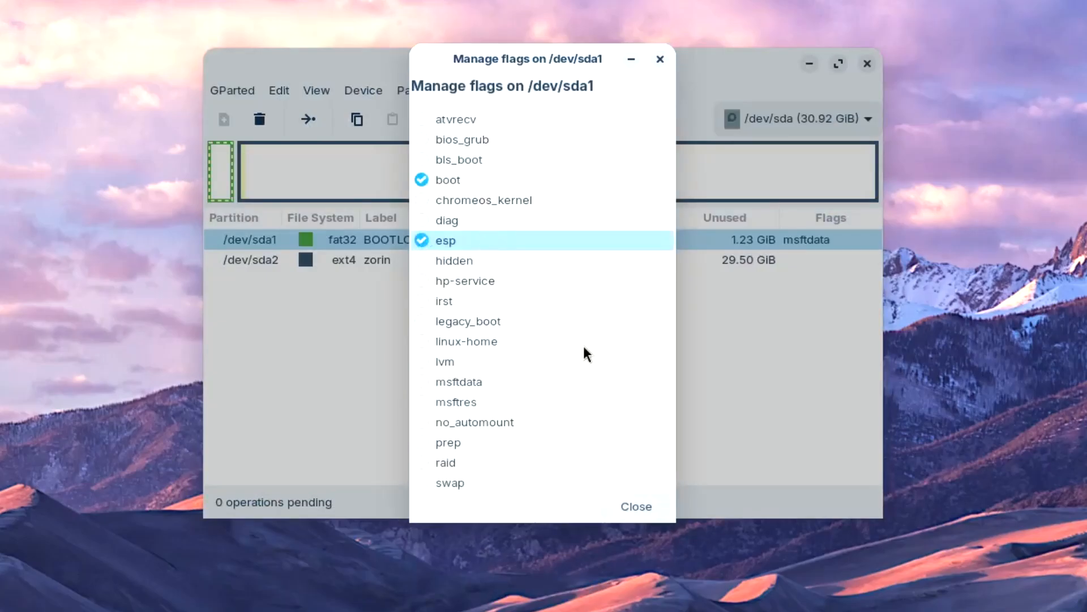
pyautogui.click(641, 505)
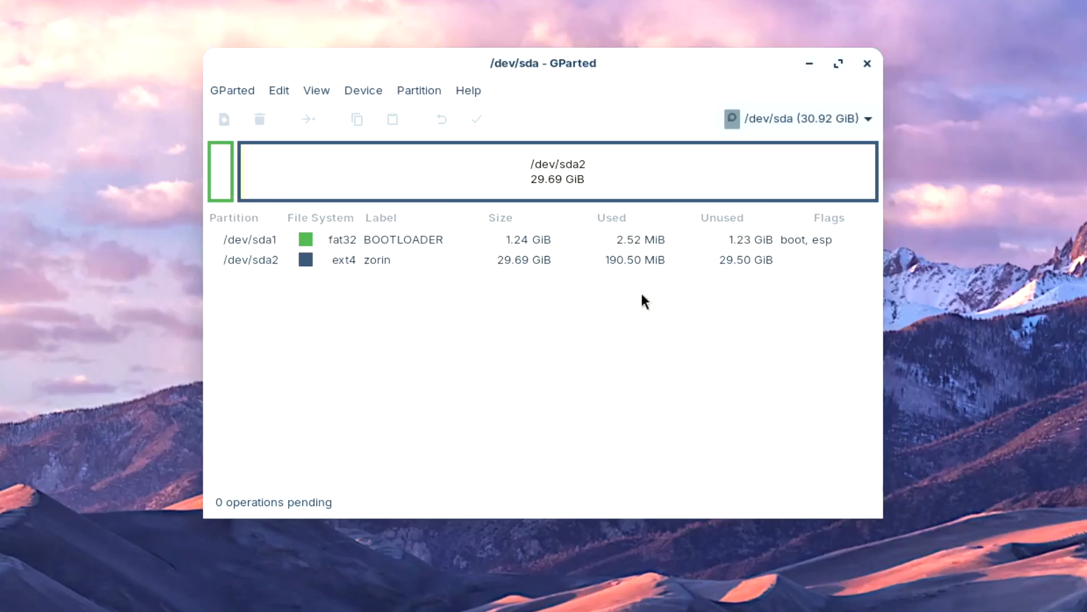
# Pick 'Something else' on the Installation type page to open the partition editor listing sda1 and sda2.
pyautogui.click(393, 241)
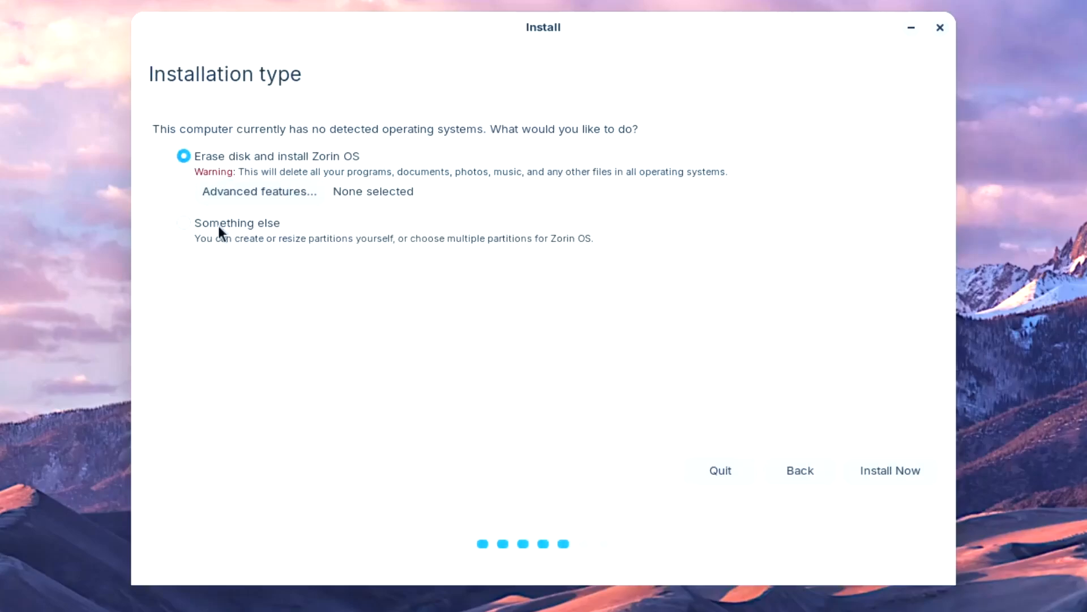
pyautogui.click(184, 225)
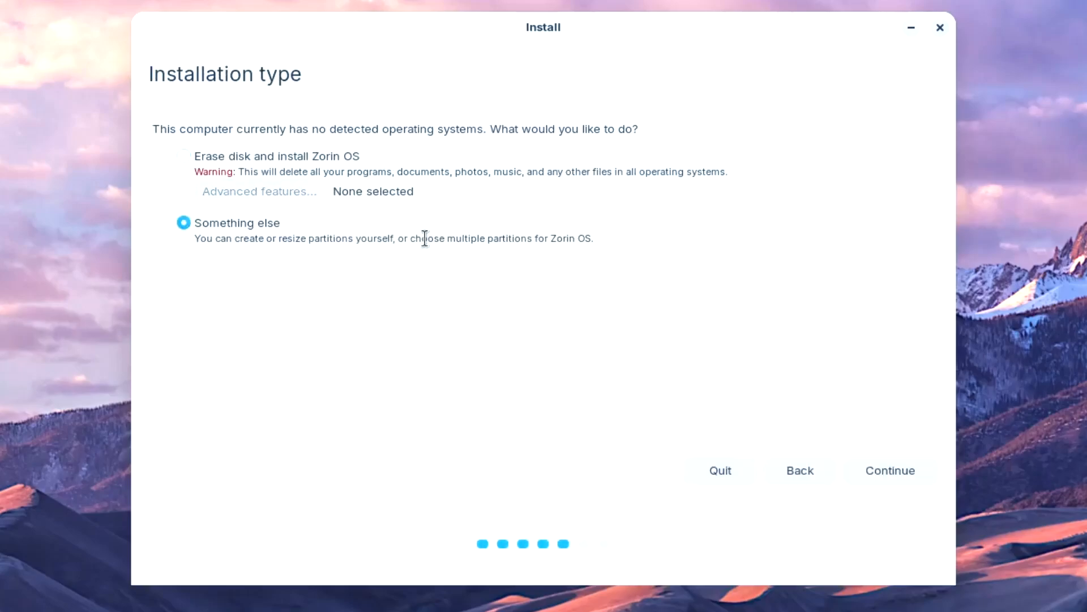
pyautogui.click(888, 470)
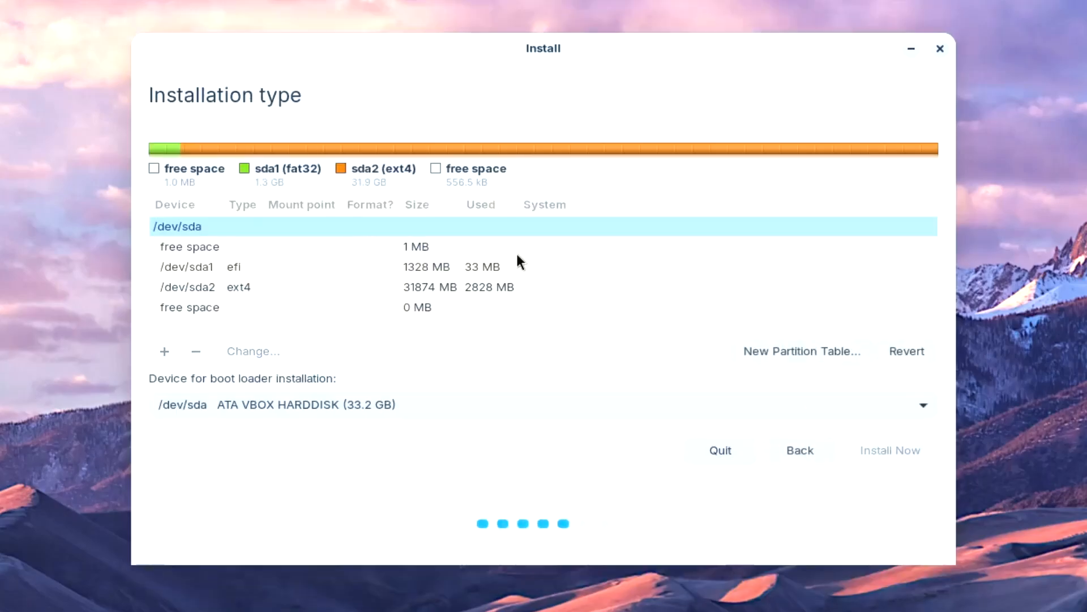
pyautogui.click(222, 269)
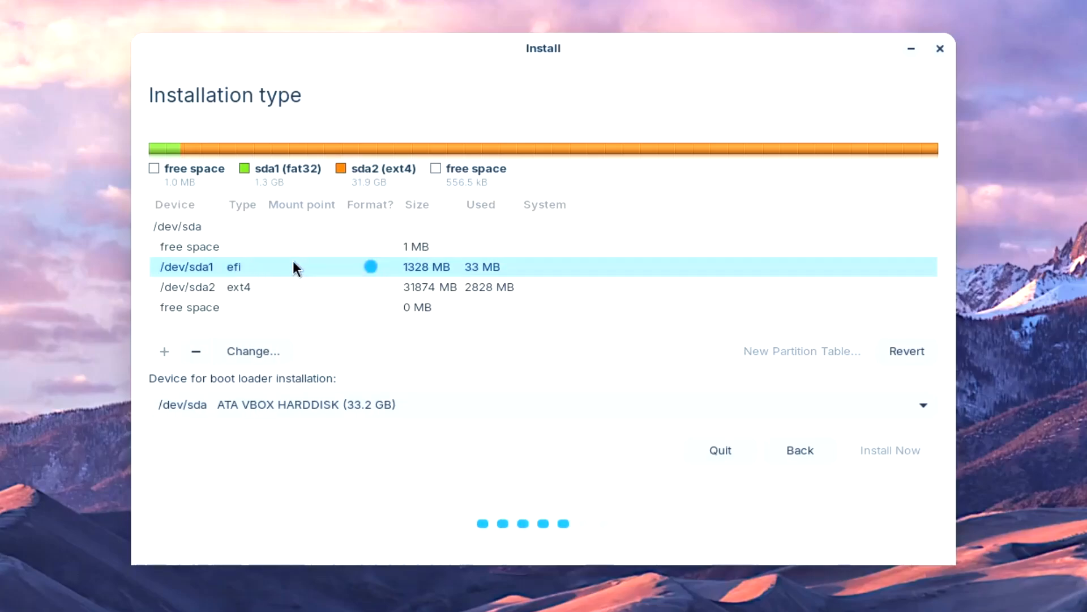
pyautogui.click(256, 351)
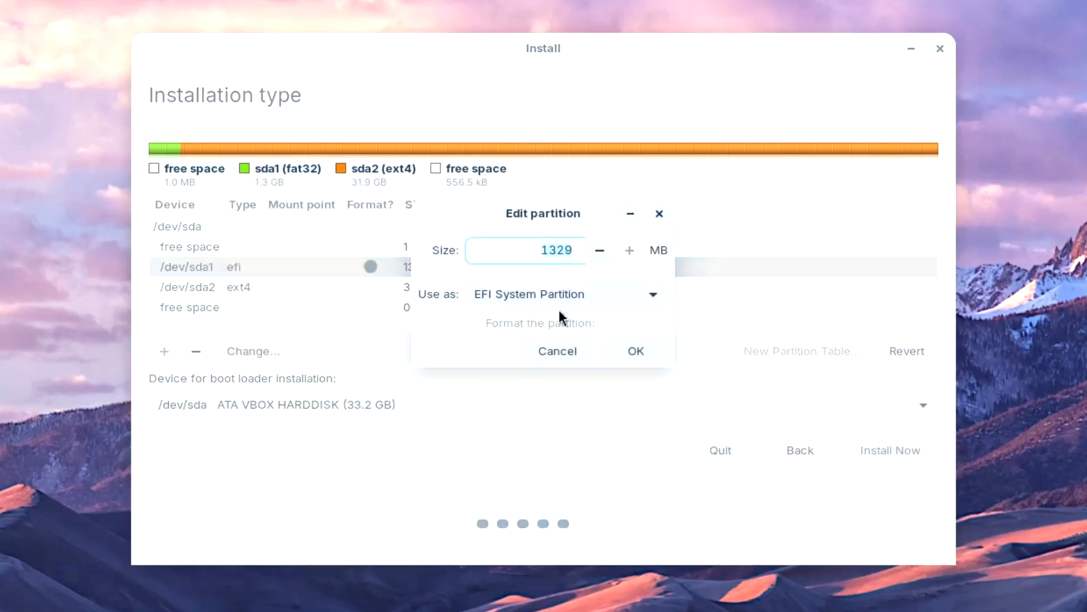
pyautogui.click(637, 352)
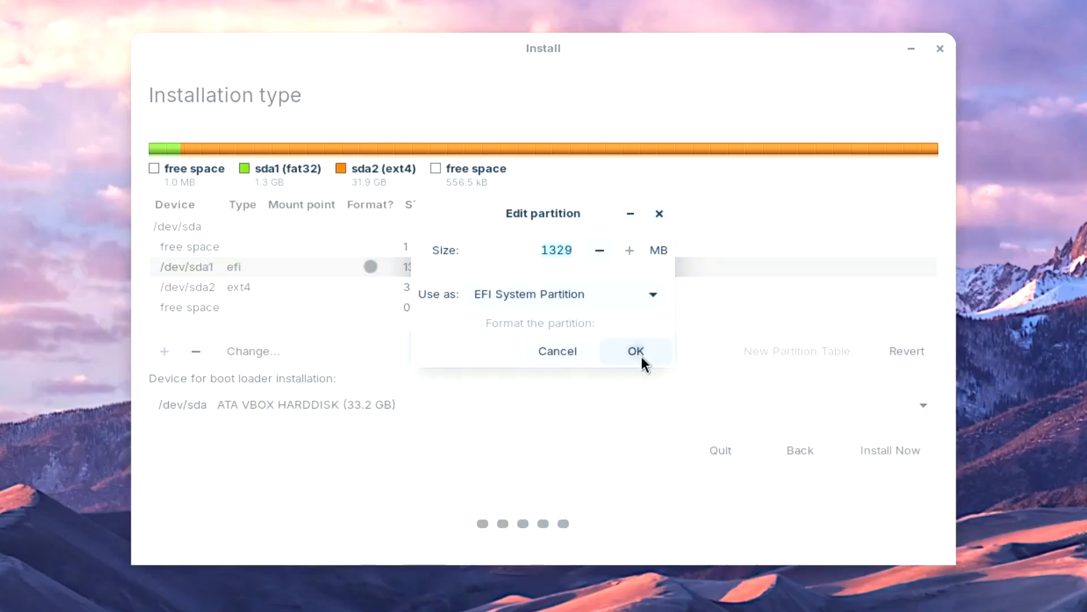
pyautogui.click(269, 287)
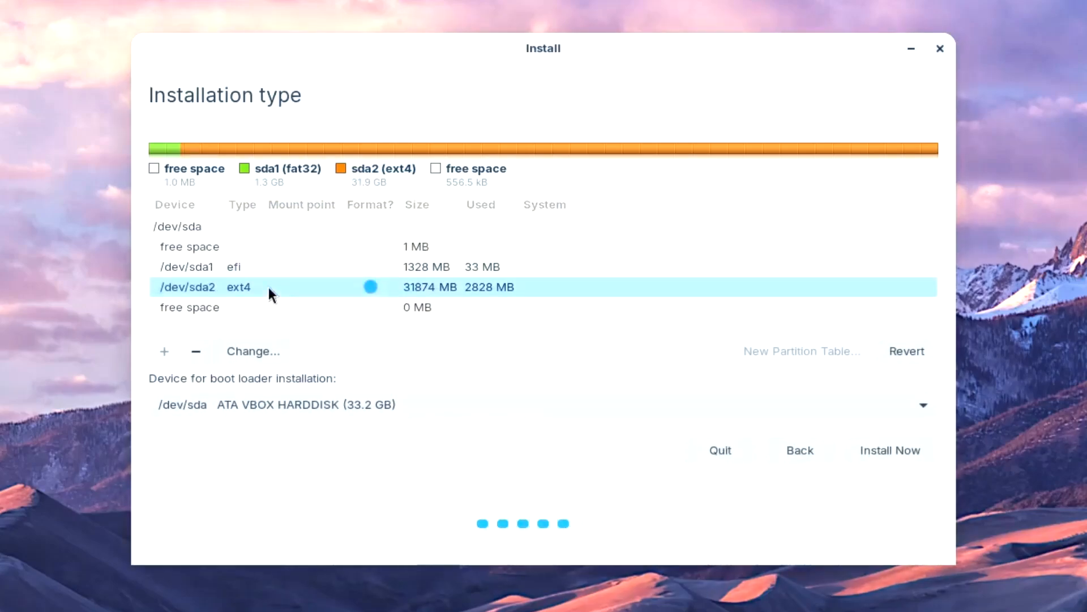
pyautogui.click(243, 263)
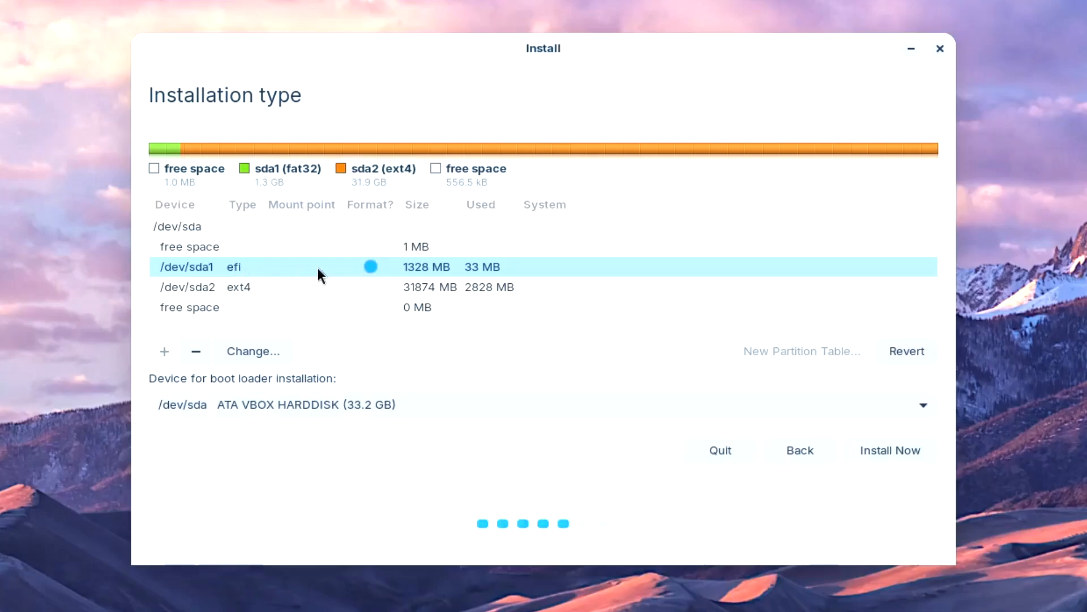
# Set /dev/sda2 to use Ext4, be formatted, and mount at root /.
pyautogui.click(266, 291)
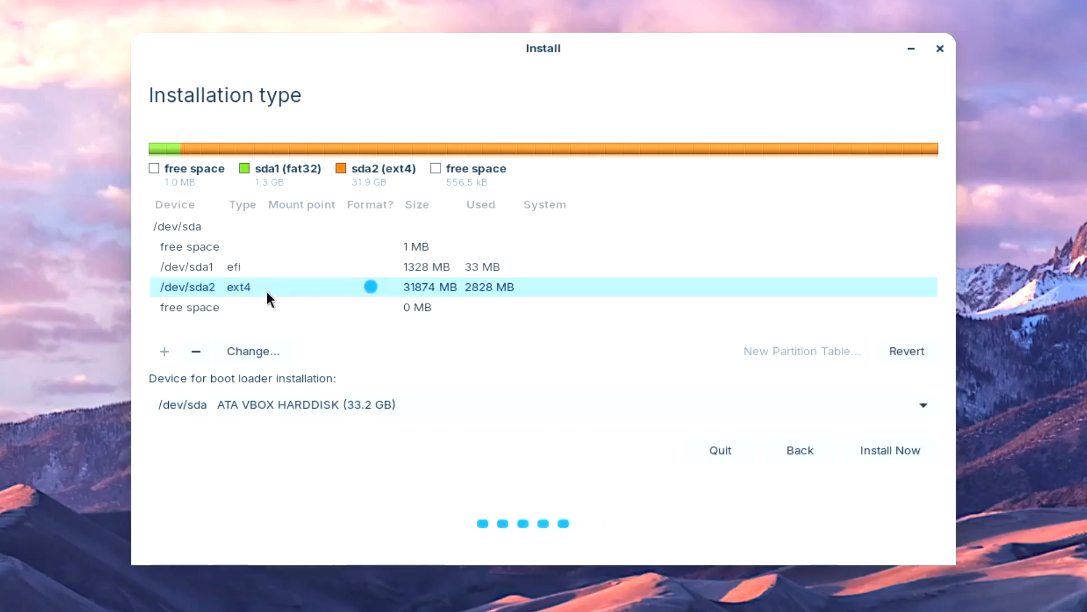
pyautogui.click(256, 354)
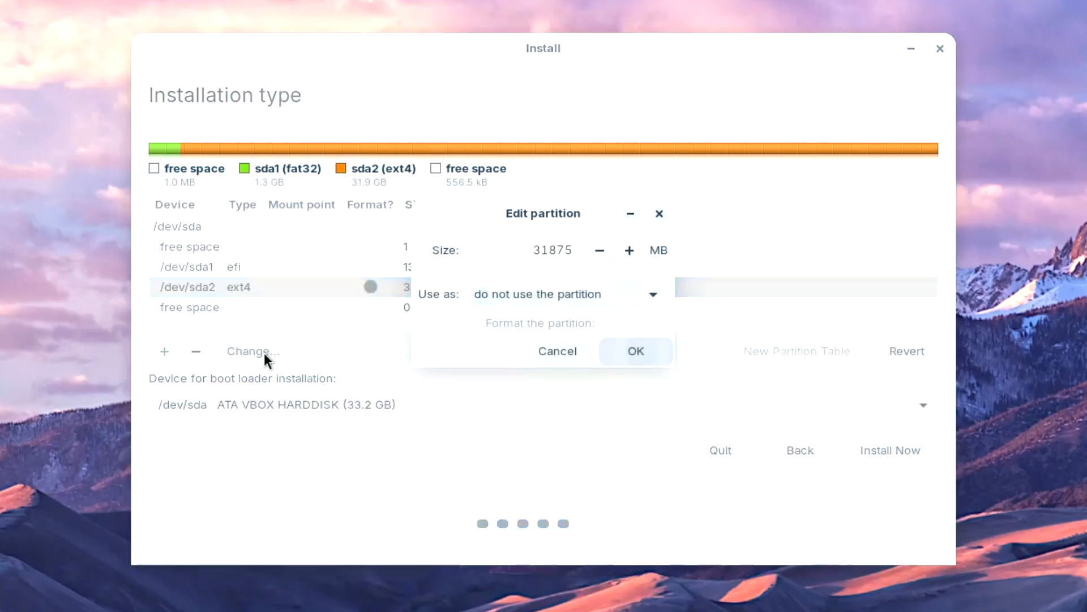
pyautogui.click(606, 297)
pyautogui.press('Escape')
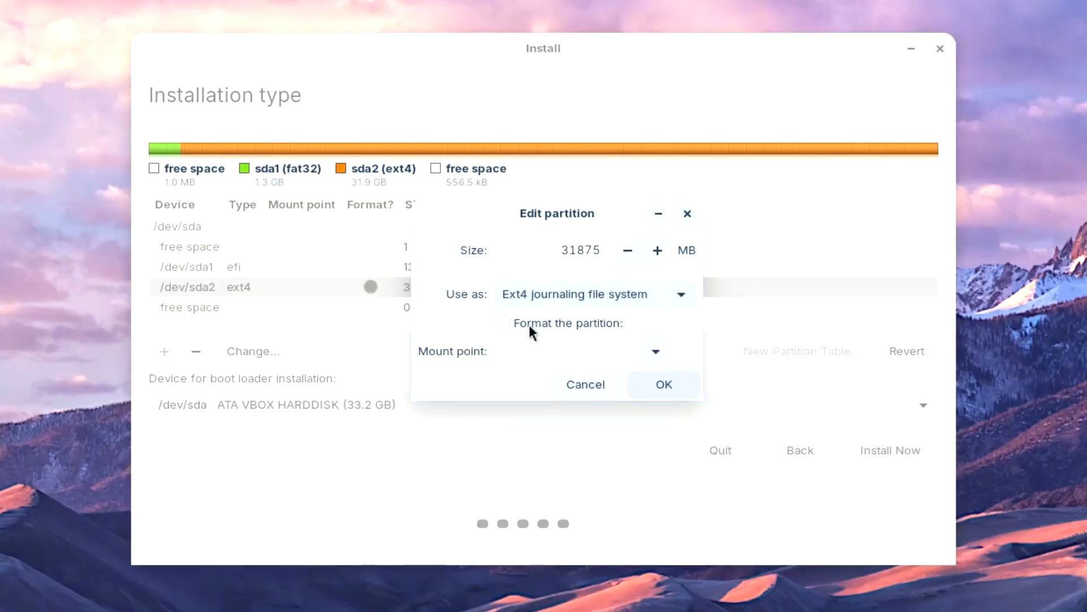
pyautogui.click(499, 322)
pyautogui.click(657, 360)
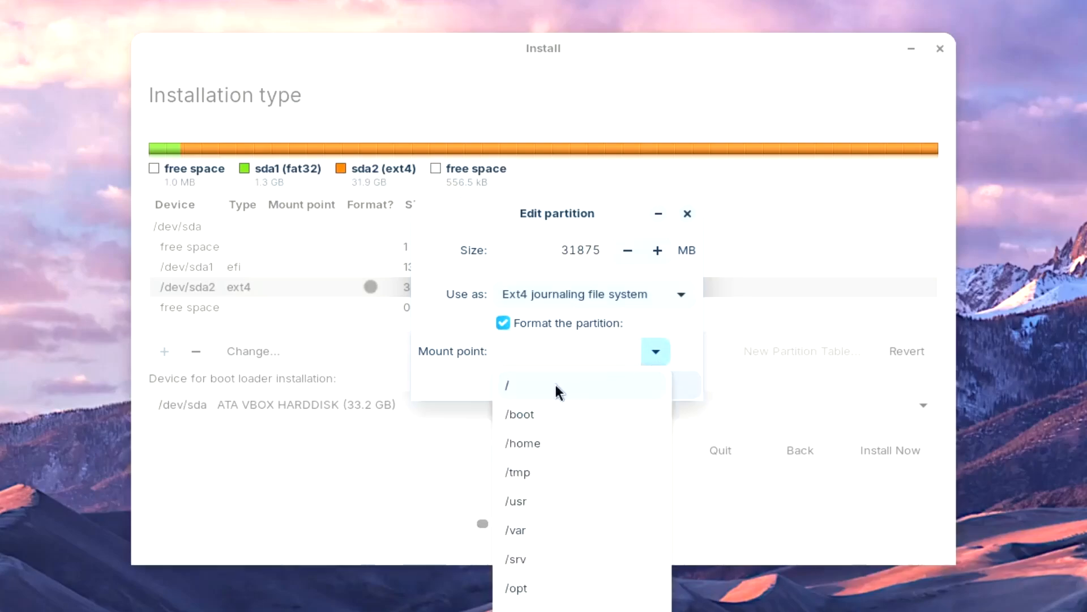
pyautogui.click(556, 385)
pyautogui.click(667, 387)
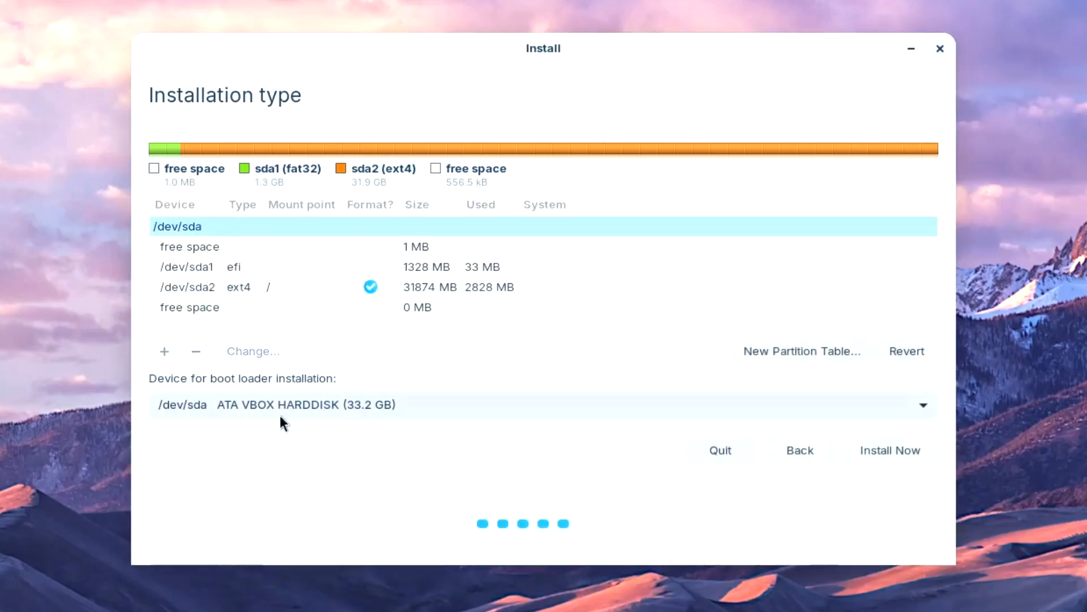
pyautogui.click(421, 404)
pyautogui.click(420, 405)
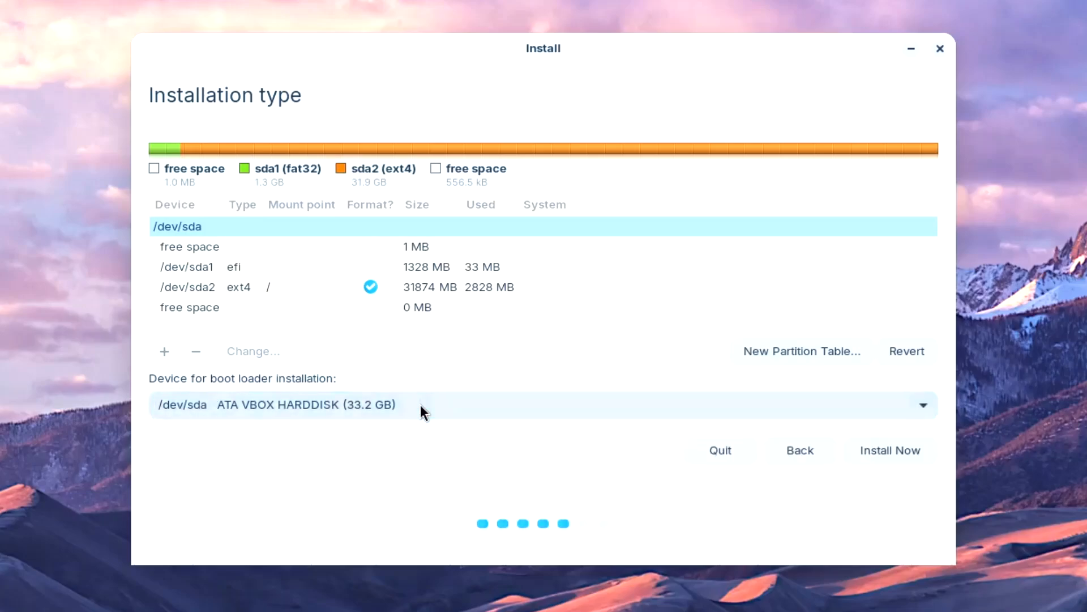
pyautogui.click(324, 404)
pyautogui.click(324, 405)
pyautogui.click(407, 400)
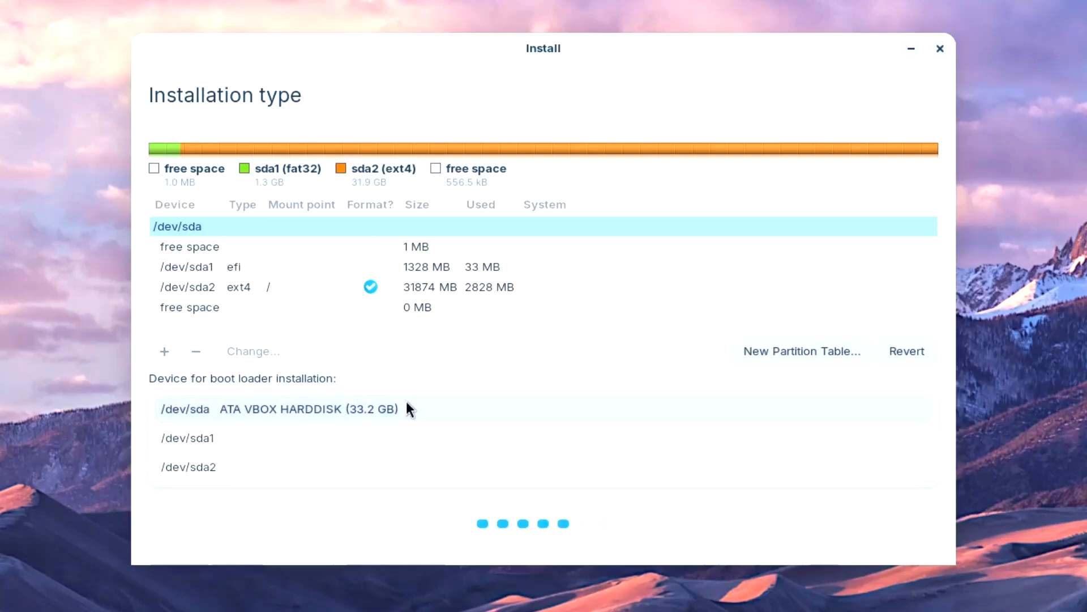
pyautogui.click(387, 402)
pyautogui.click(388, 405)
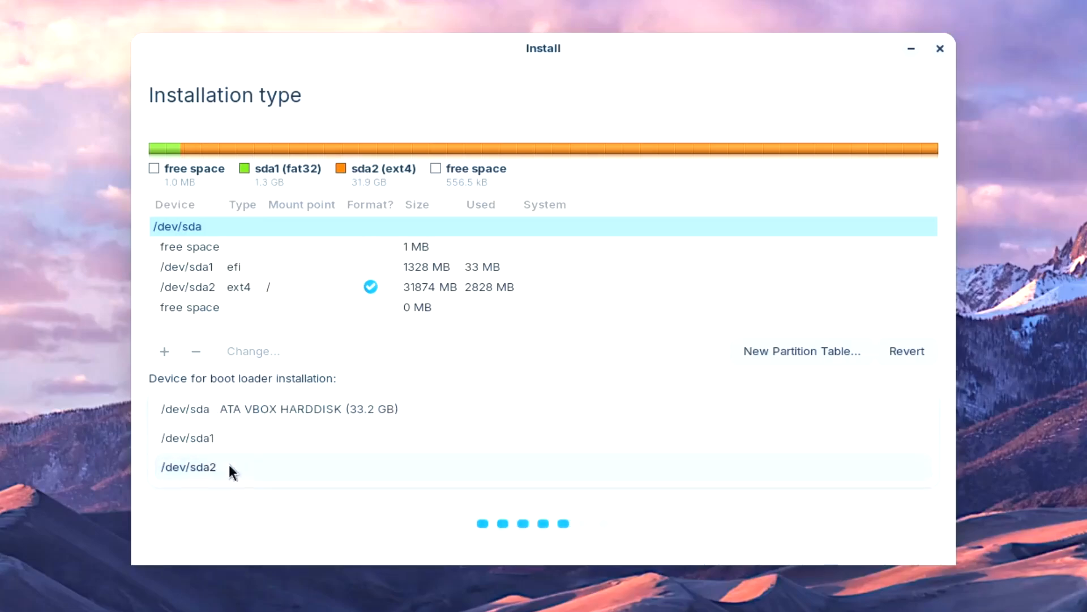
pyautogui.click(248, 405)
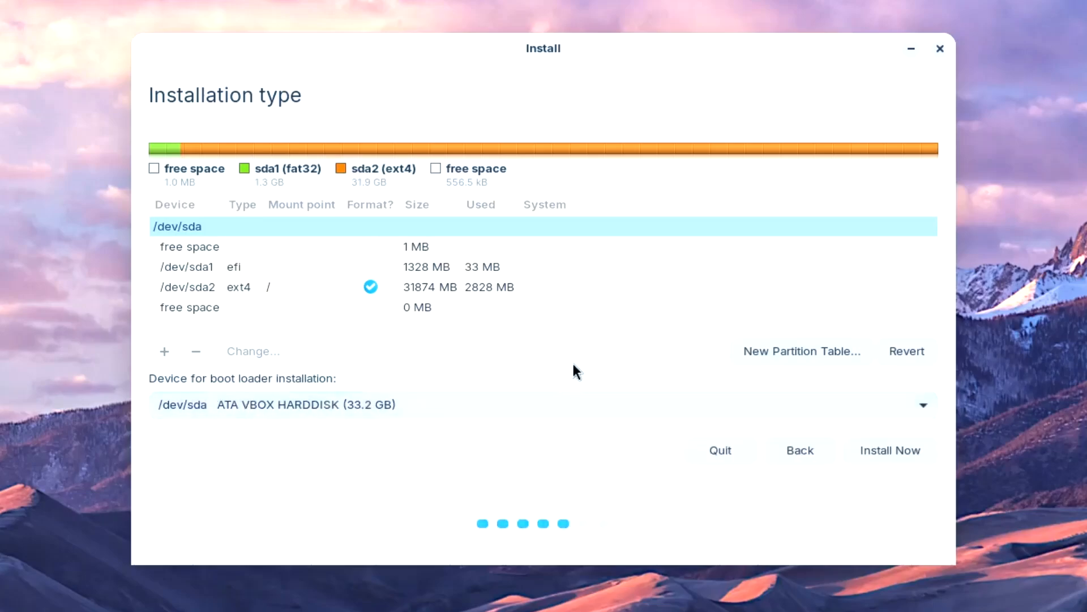
# Start the install, confirm writing the partition changes to disk, and keep the Kolkata time zone.
pyautogui.click(877, 452)
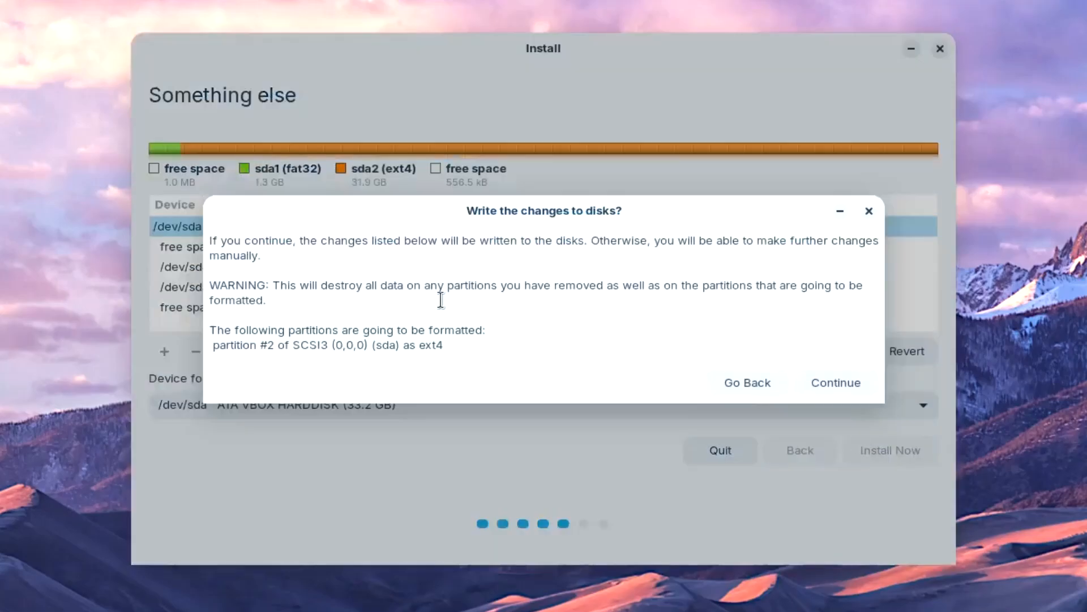
pyautogui.click(838, 384)
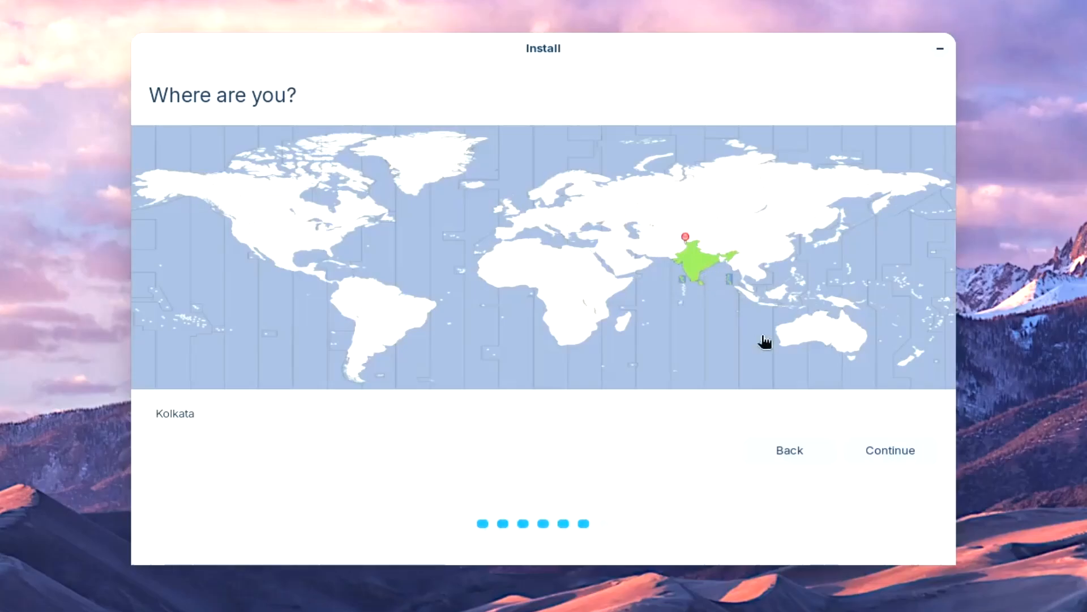
pyautogui.click(877, 447)
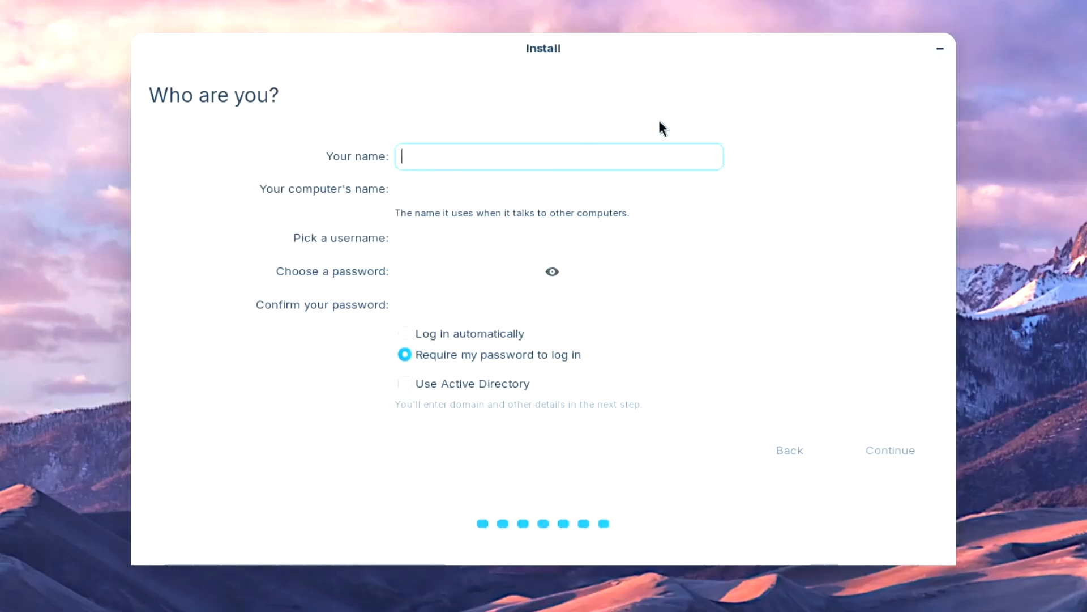
# Enter the account name, set and confirm the password, and begin installing.
pyautogui.write('tech')
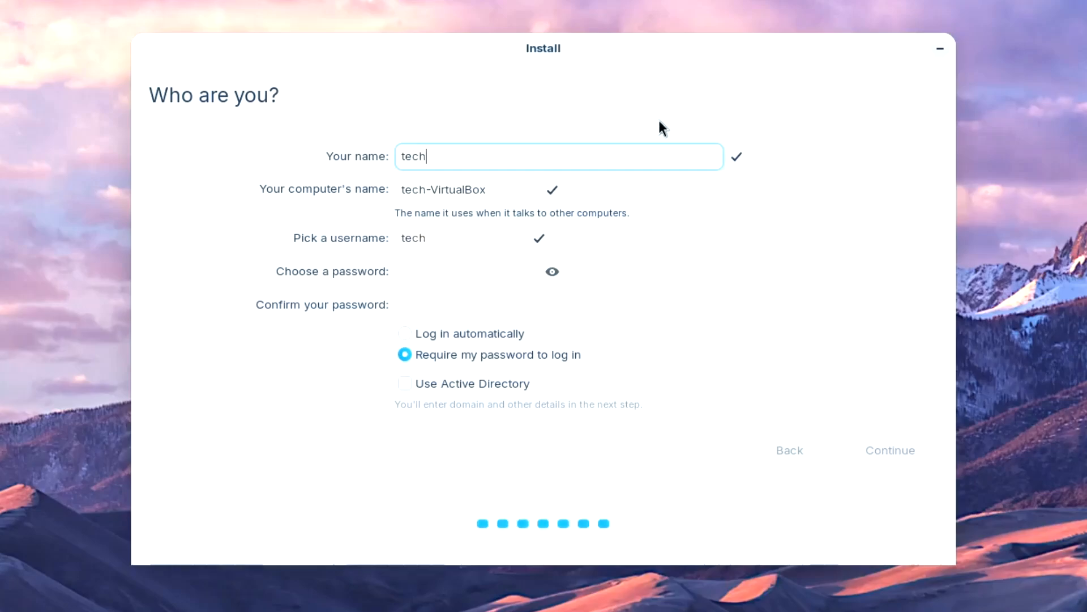
pyautogui.write('world')
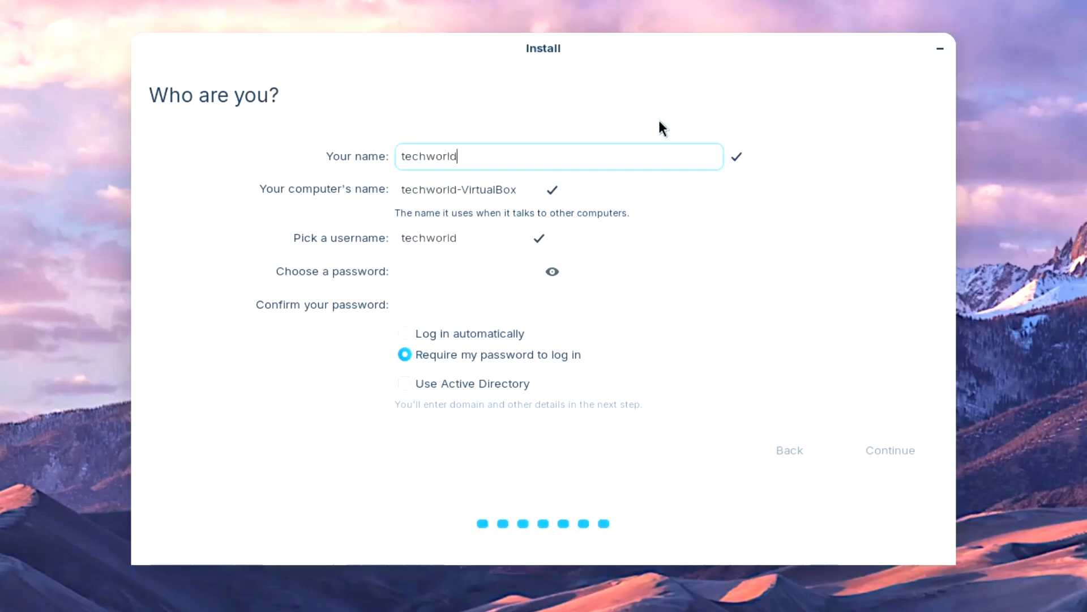
pyautogui.click(444, 271)
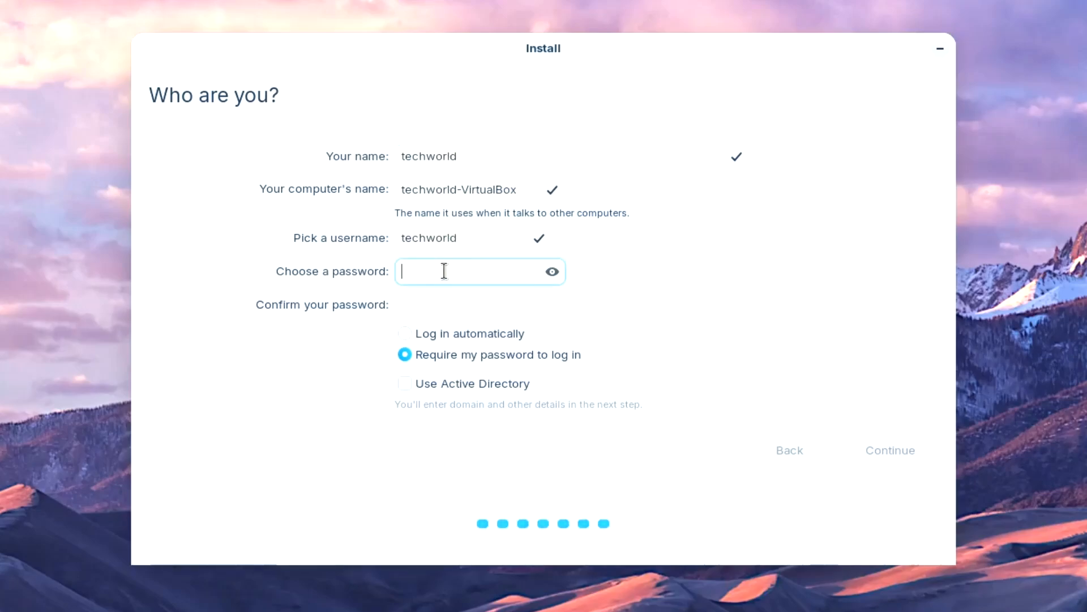
pyautogui.write('123')
pyautogui.click(441, 314)
pyautogui.write('1')
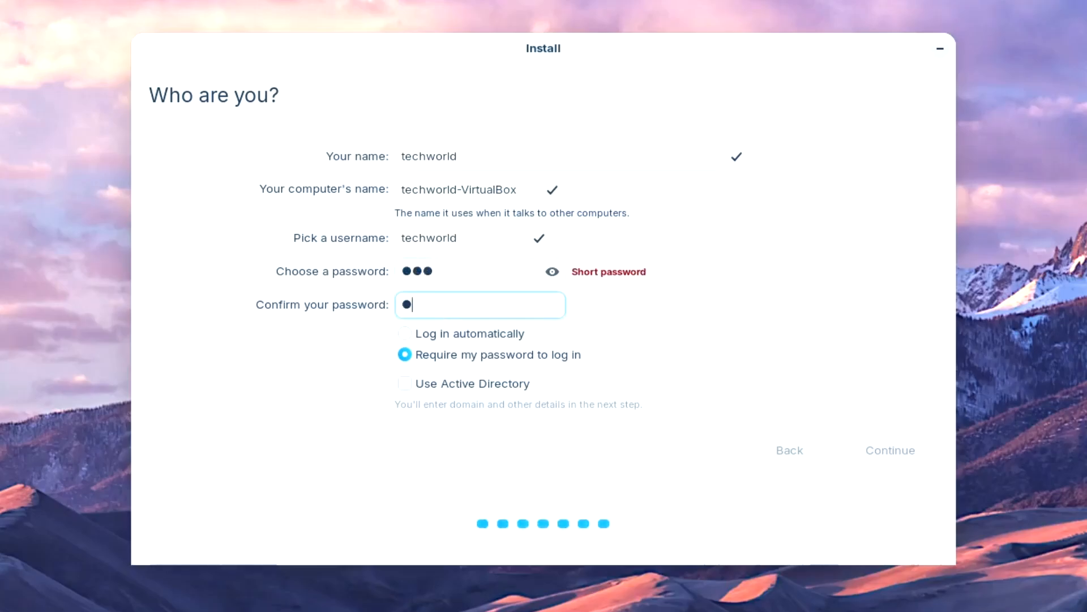
pyautogui.write('23')
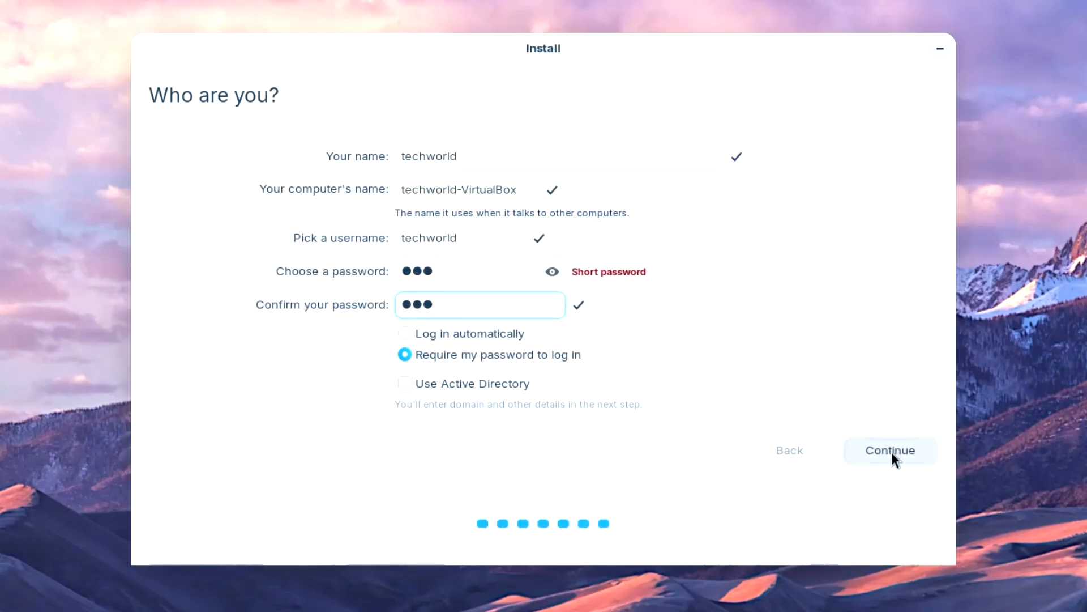
pyautogui.click(892, 452)
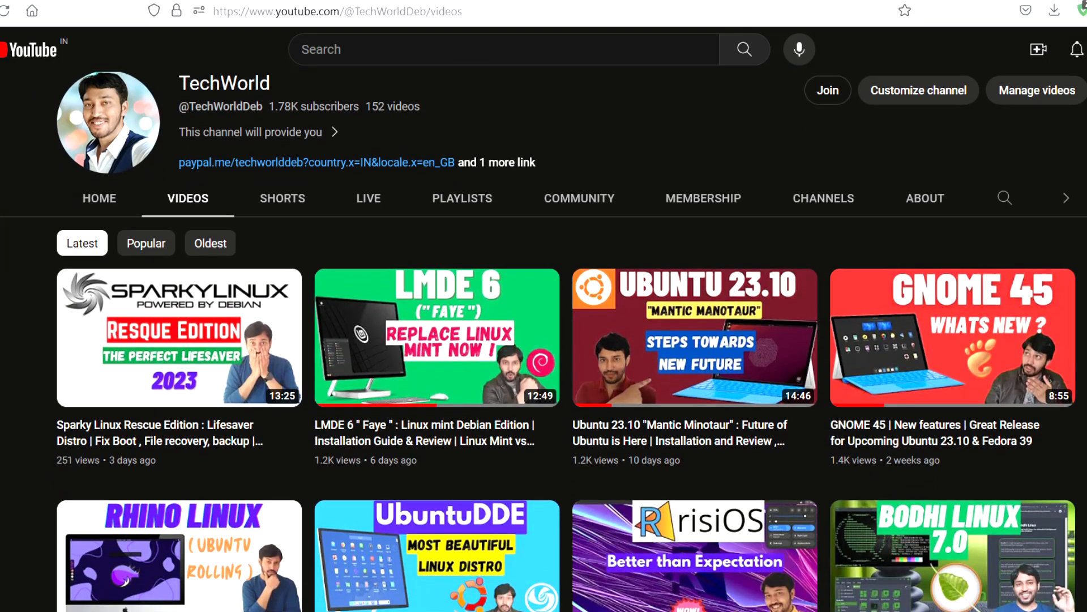
# Scroll down the YouTube channel's Videos page while the installation completes.
pyautogui.scroll(-3, 543, 340)
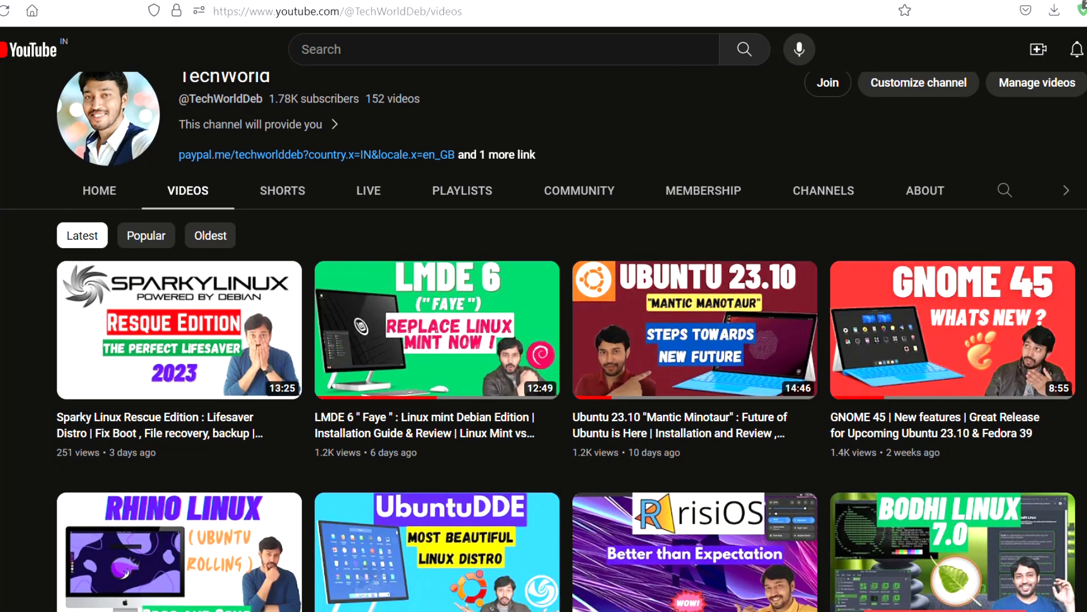
pyautogui.scroll(-1, 544, 339)
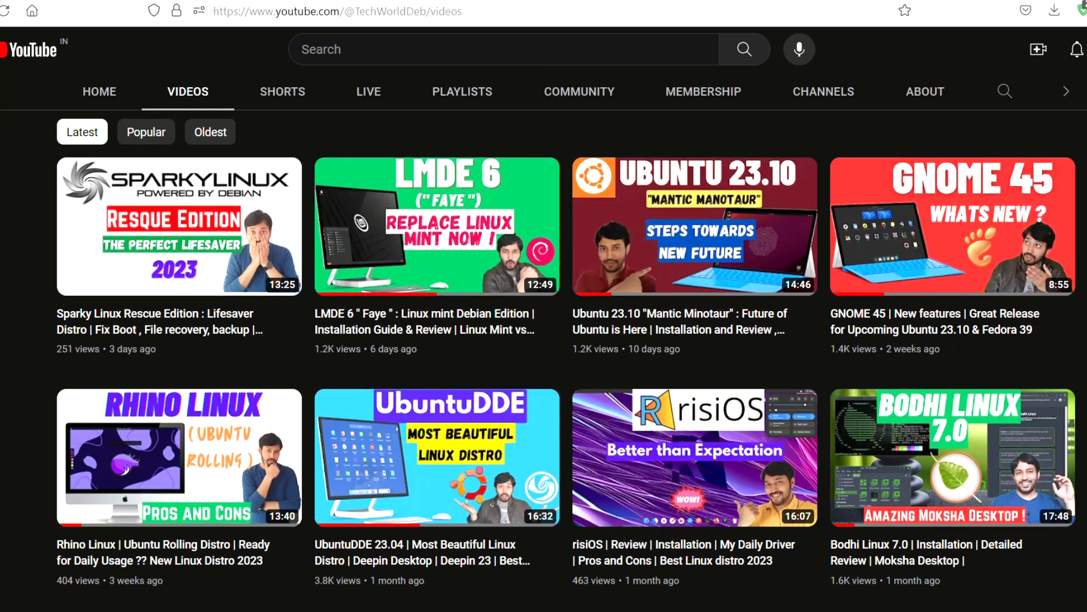